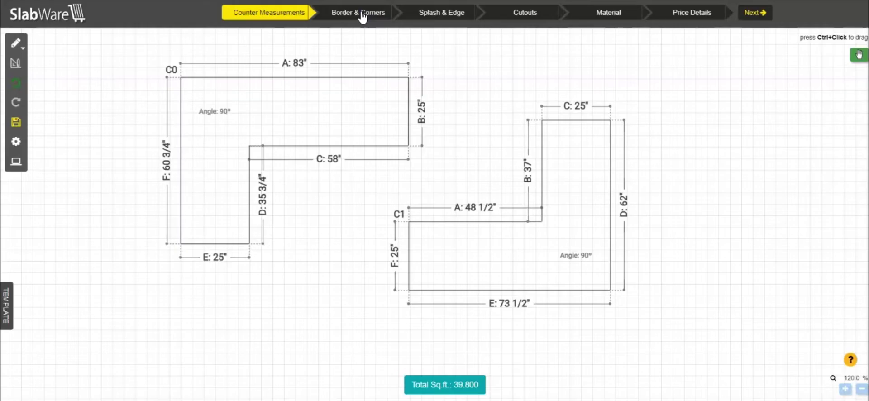
Leave the dimensioned C0/C1 drawing and advance to the Border & Corners step.
click(362, 14)
Clip C0's inner corner and round its top-left corner, both at 4 inches.
click(239, 140)
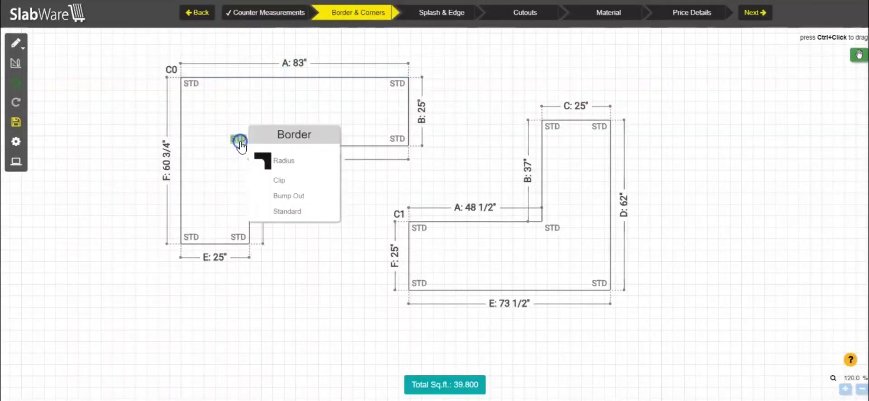
click(274, 181)
click(576, 121)
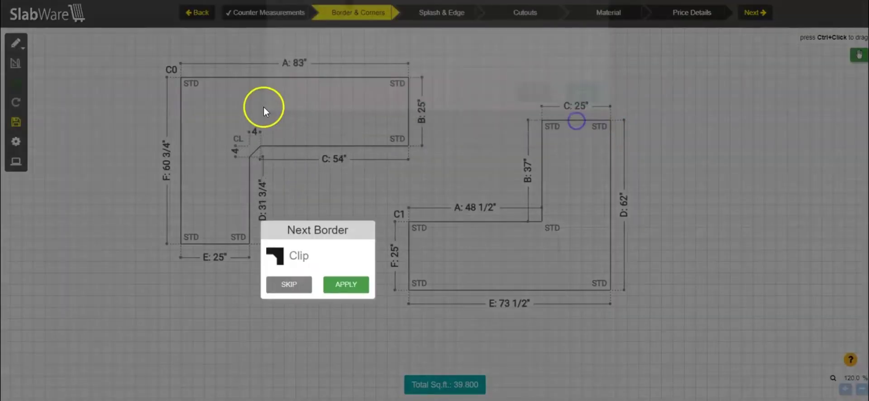
click(190, 84)
click(269, 103)
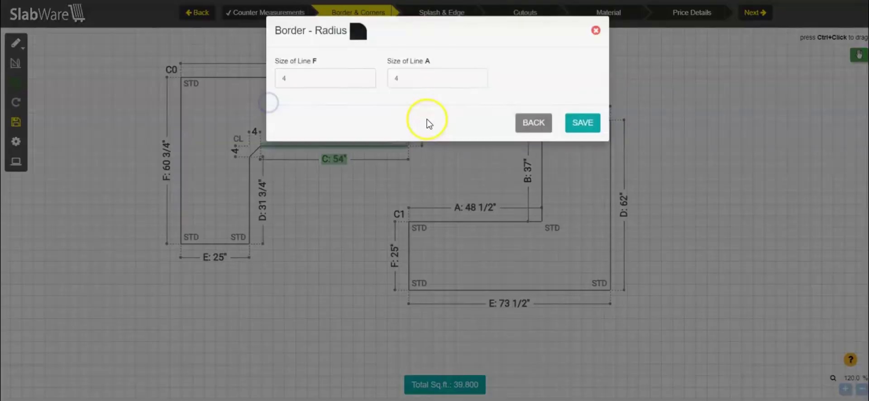
click(582, 123)
Give C1's inner corner a 4-inch bump-out.
click(552, 228)
click(587, 292)
text(4)
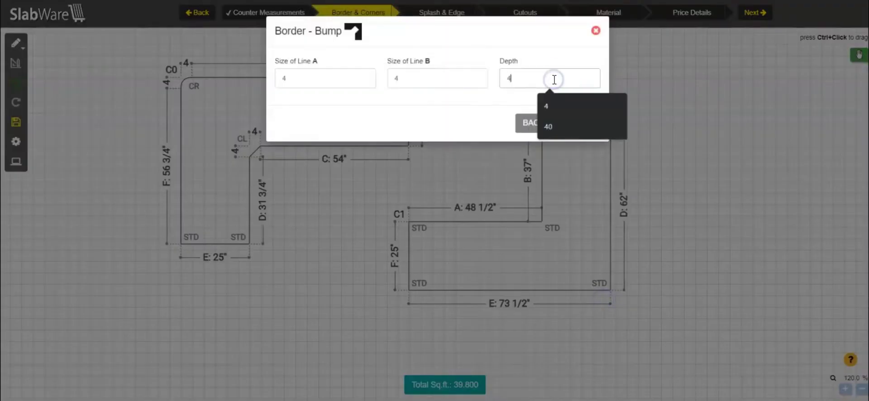
key(Return)
click(552, 226)
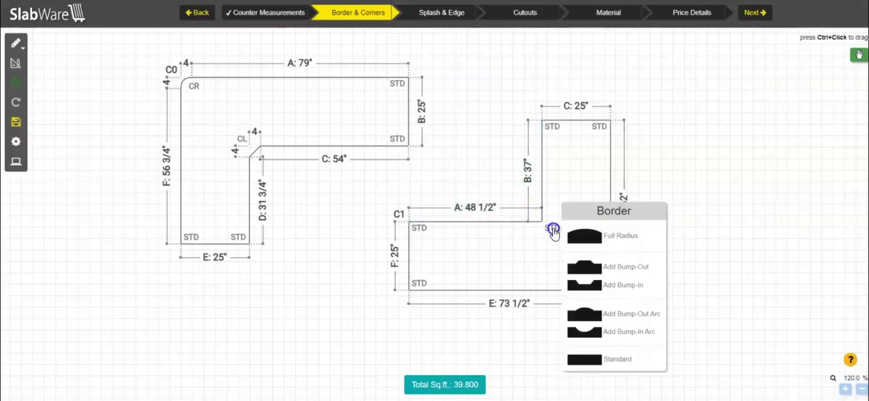
click(568, 292)
click(536, 80)
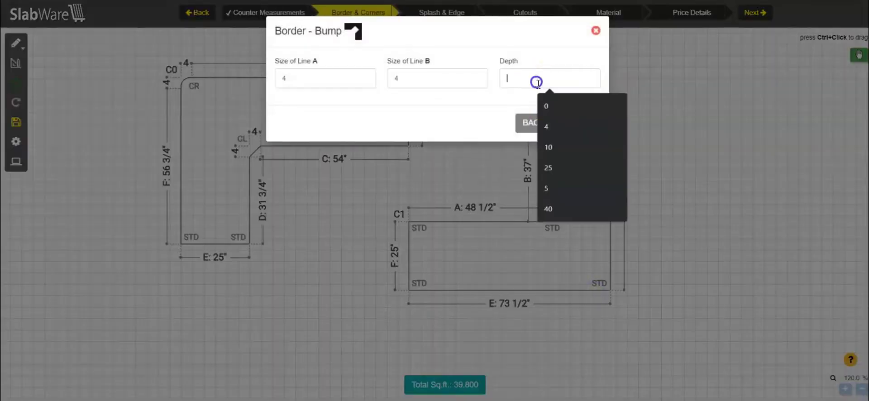
click(559, 128)
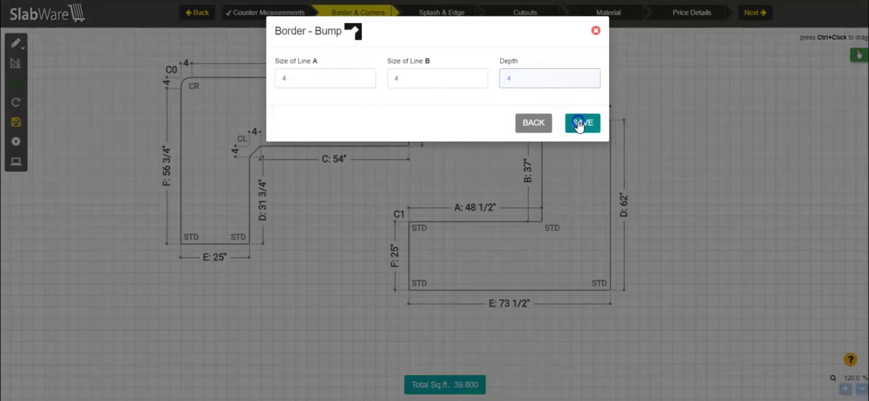
click(582, 123)
Give C1's bottom-right corner a 4-inch notch, then go to Splash & Edge.
click(595, 292)
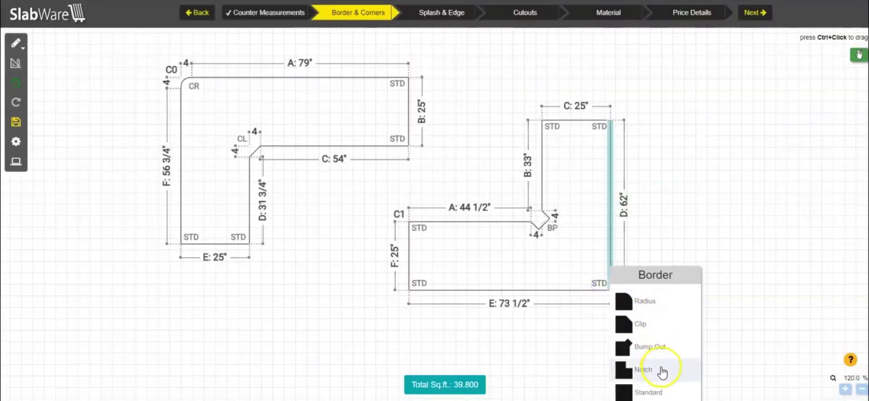
click(662, 372)
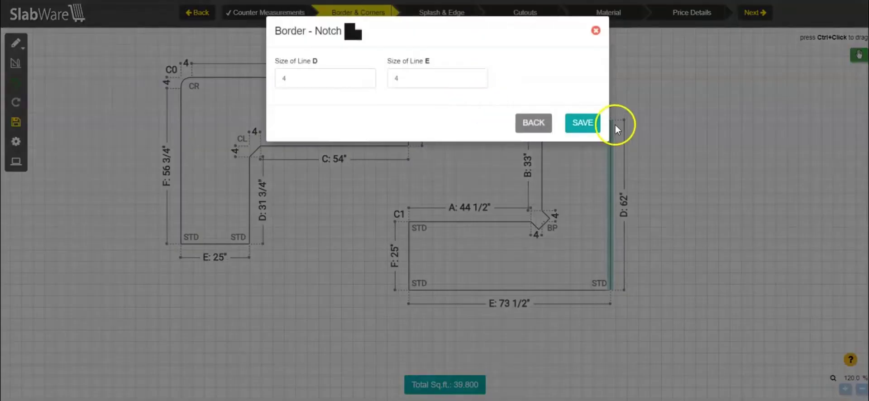
click(587, 124)
click(577, 135)
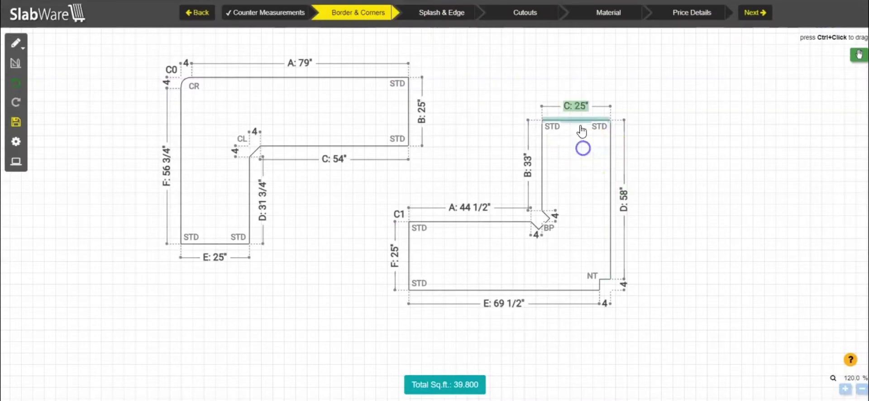
click(552, 128)
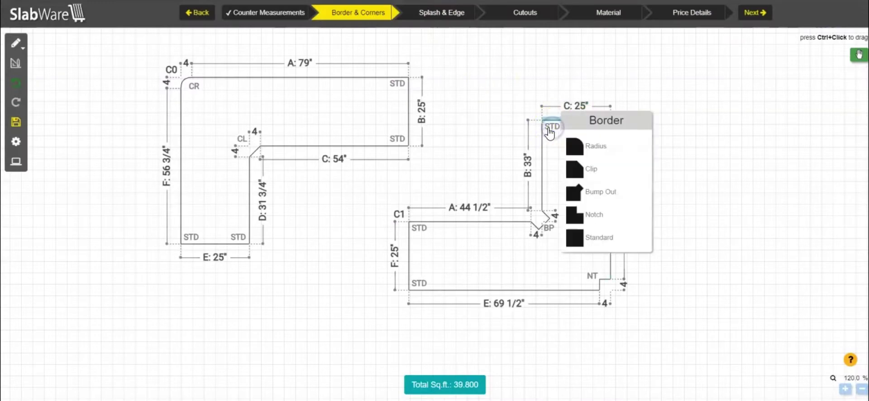
click(468, 14)
click(315, 80)
Add a 3-inch backsplash to C0's top edge and a waterfall to its left edge.
mouse_move(379, 100)
click(445, 92)
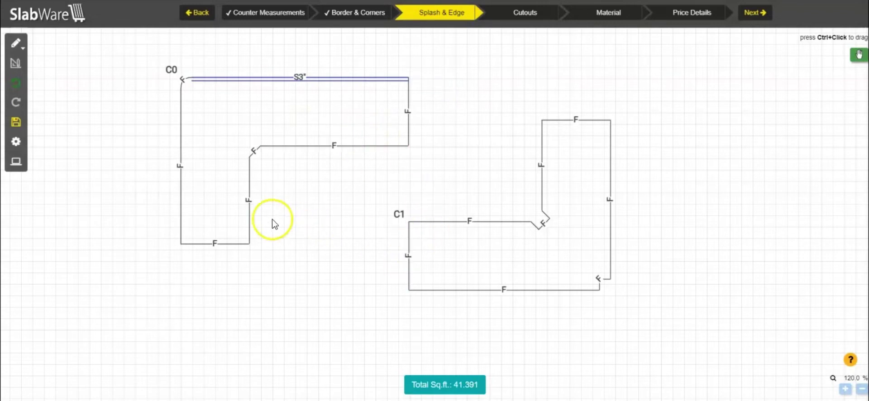
click(183, 164)
mouse_move(219, 192)
click(306, 196)
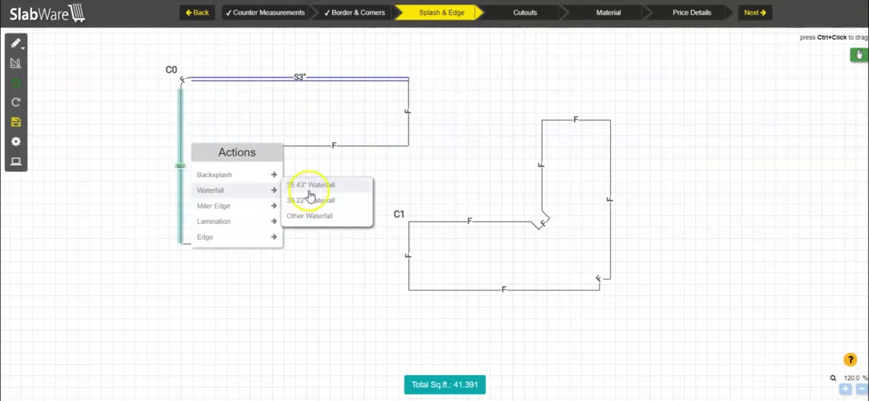
Give C1 a 3-inch top miter, 3-inch right lamination and bottom appliance edge.
click(576, 122)
mouse_move(599, 168)
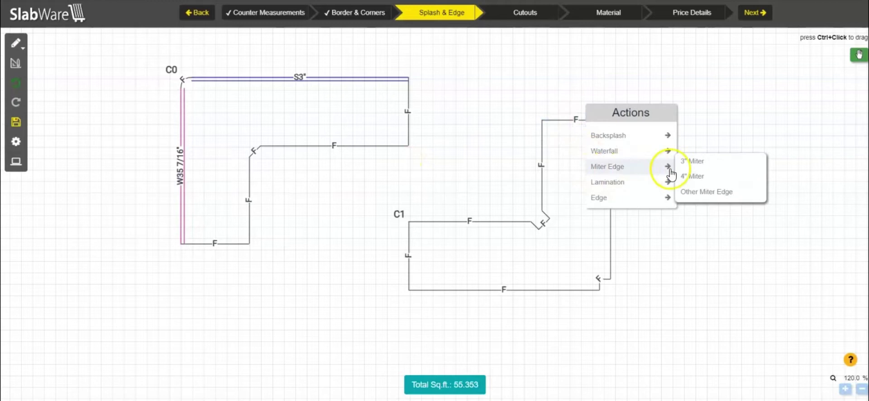
click(706, 164)
click(606, 202)
mouse_move(652, 260)
click(722, 258)
click(504, 290)
mouse_move(563, 362)
click(639, 379)
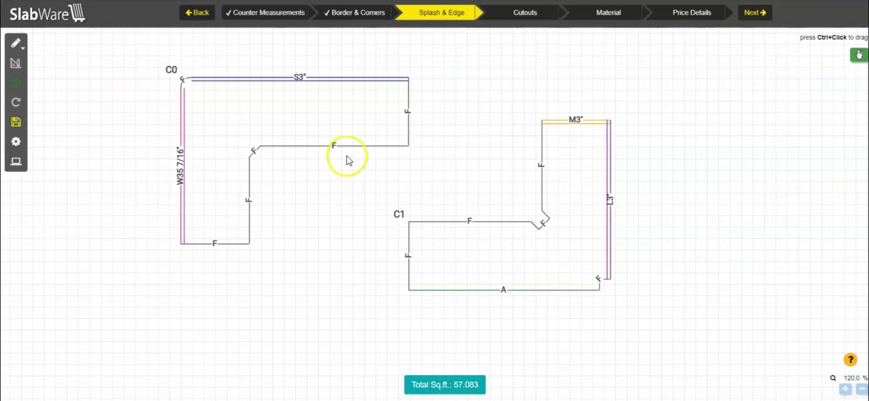
Mark C0's inner top edge as unfinished and move to the Cutouts step.
click(322, 145)
mouse_move(413, 226)
click(447, 247)
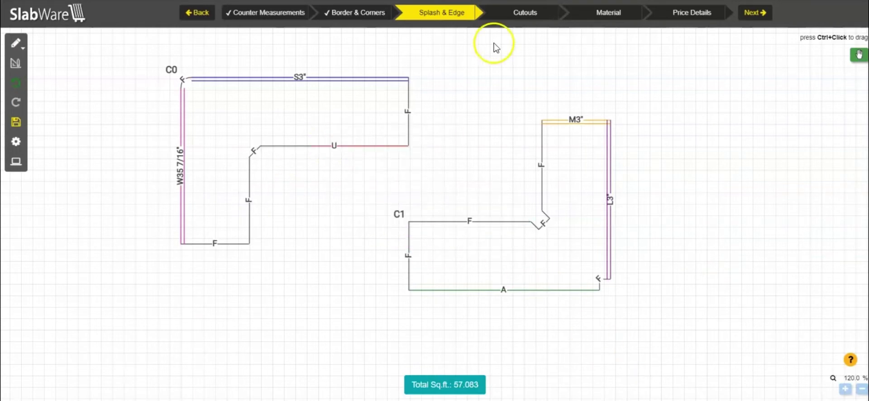
click(519, 15)
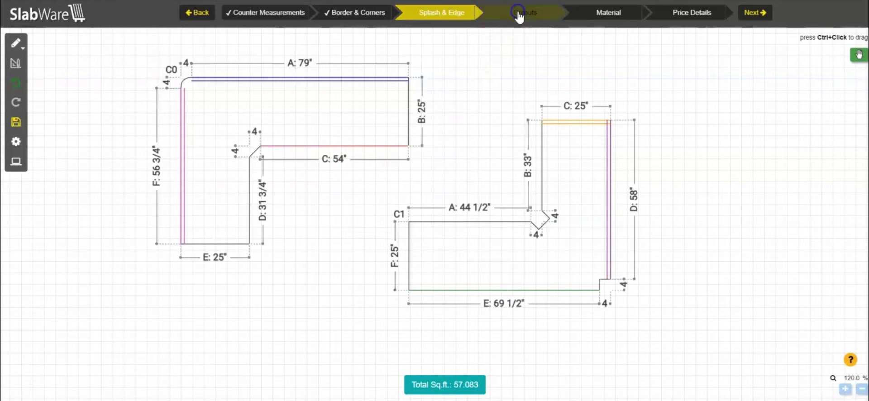
Place the CUBA INOX SQUARE sink on C0.
click(326, 100)
mouse_move(373, 186)
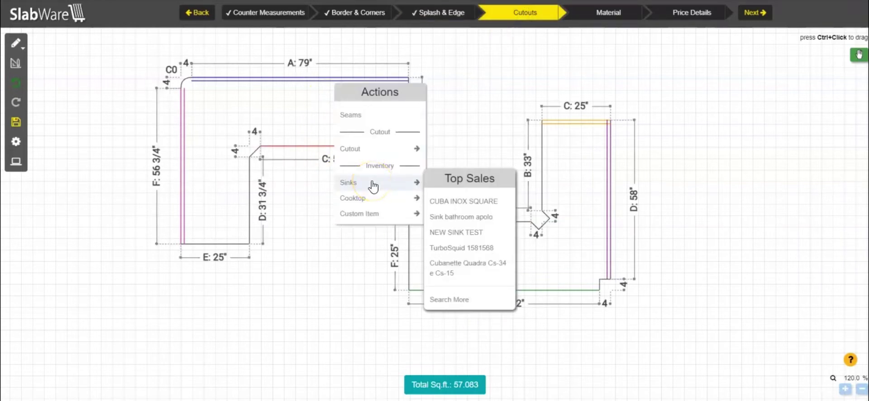
click(473, 208)
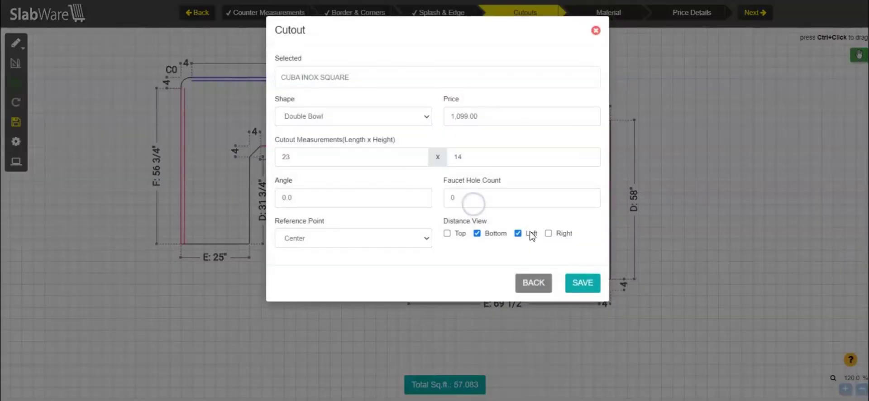
click(583, 283)
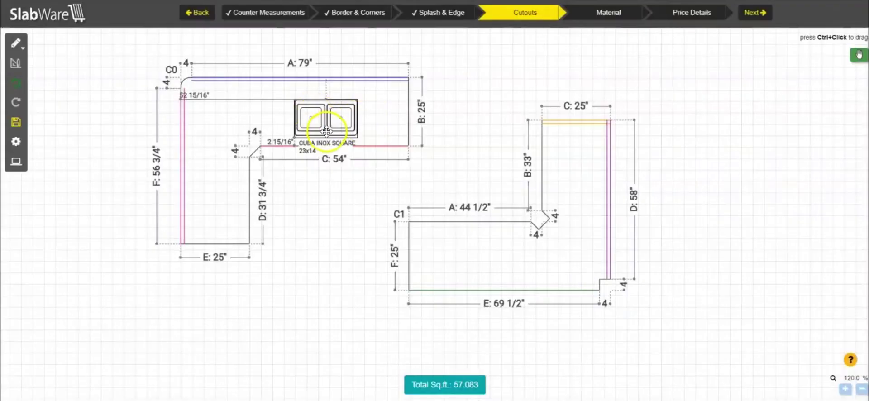
Place the Built-In Electric Cooktop on C1 near its top edge, then begin area #1 on Material.
right_click(475, 254)
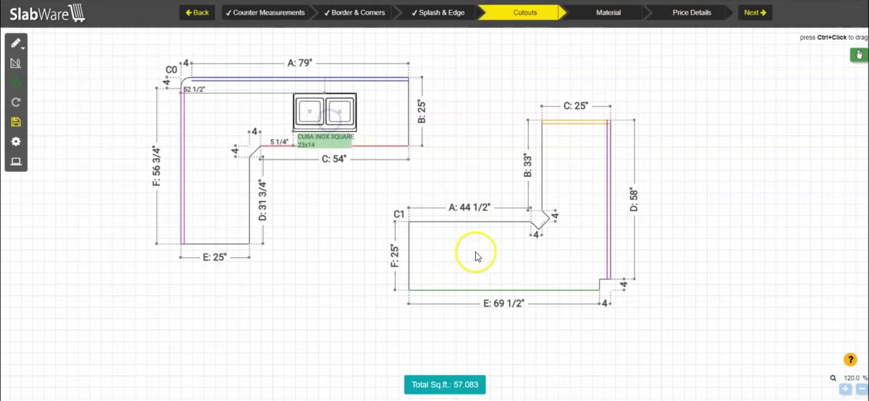
click(530, 342)
click(536, 350)
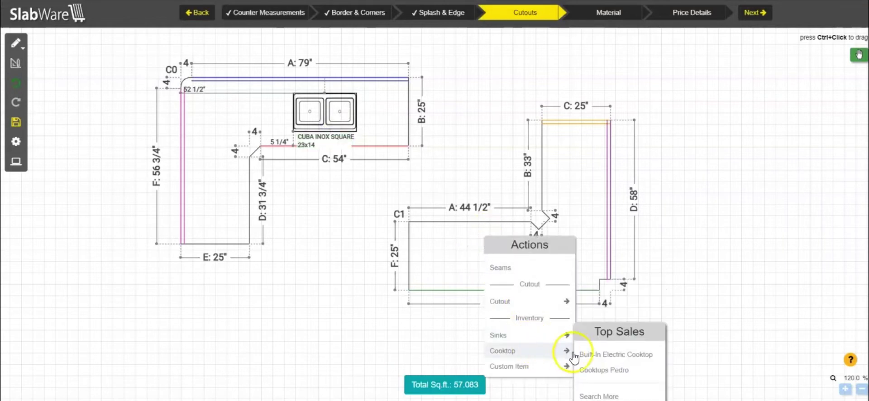
click(606, 354)
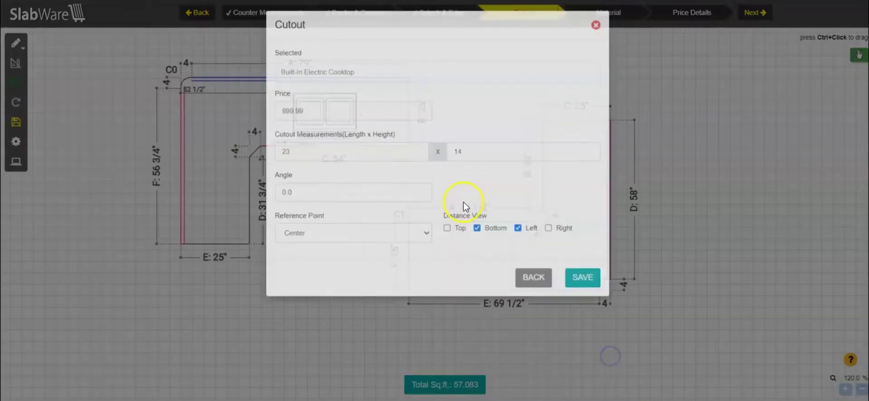
click(582, 282)
drag(497, 267, 490, 244)
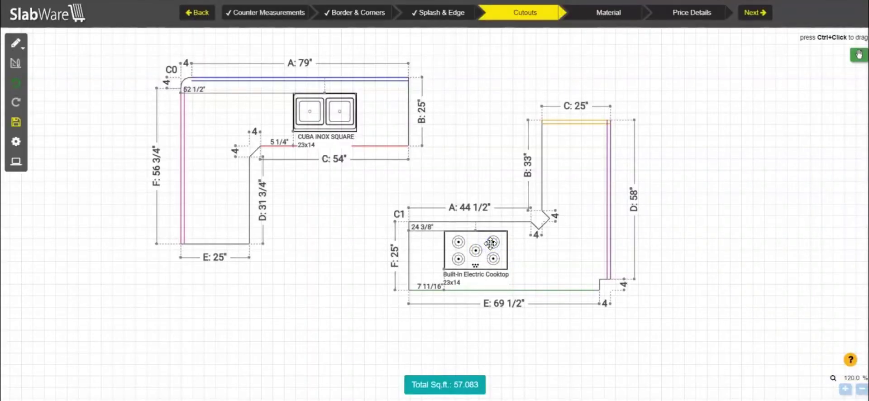
click(562, 54)
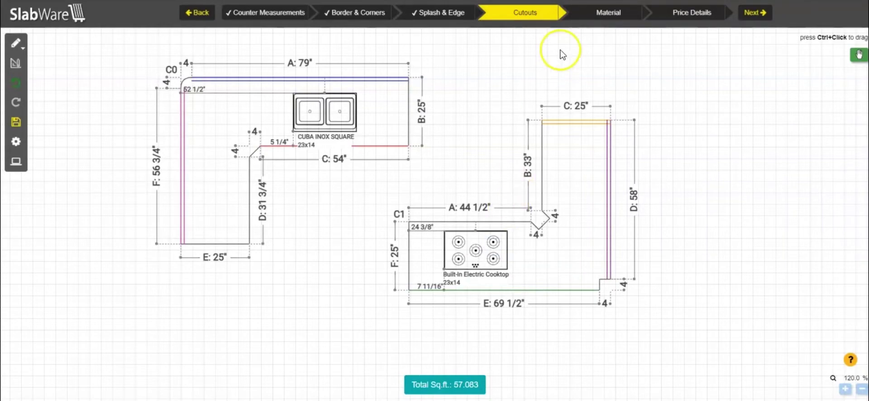
click(609, 16)
click(353, 151)
Save area #1 with both pieces and assign slabs CS5 and CS4 to it.
click(608, 213)
click(669, 299)
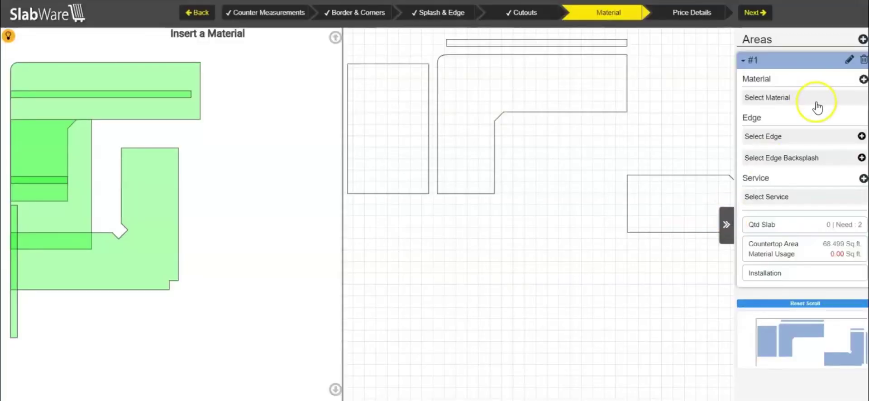
click(821, 105)
click(821, 94)
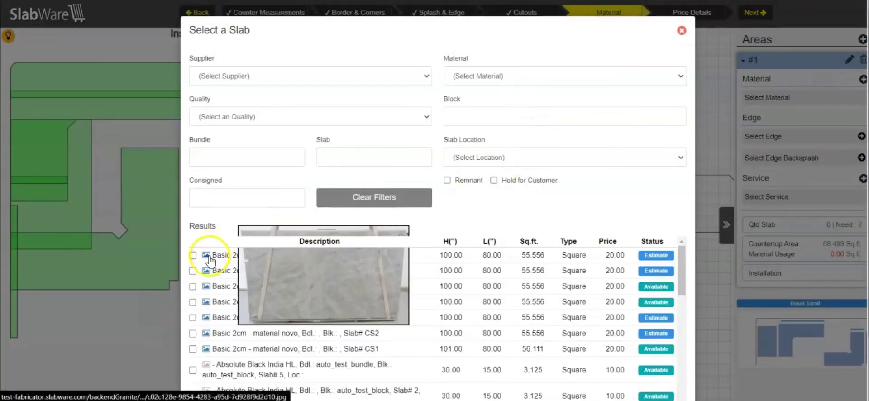
click(193, 255)
click(192, 271)
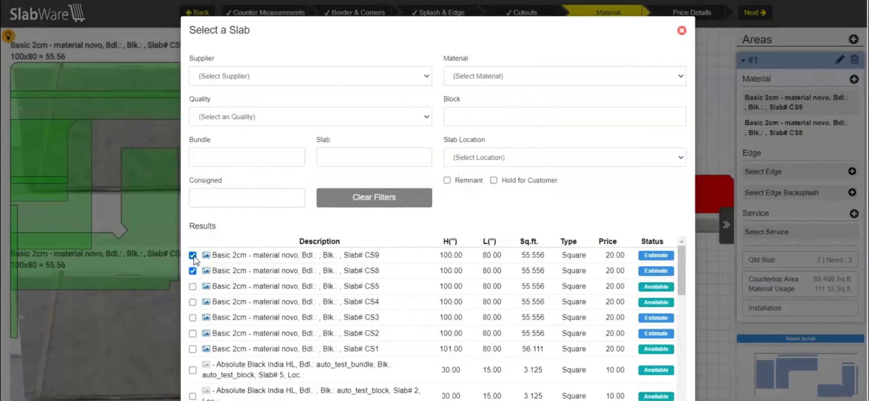
click(193, 255)
click(193, 271)
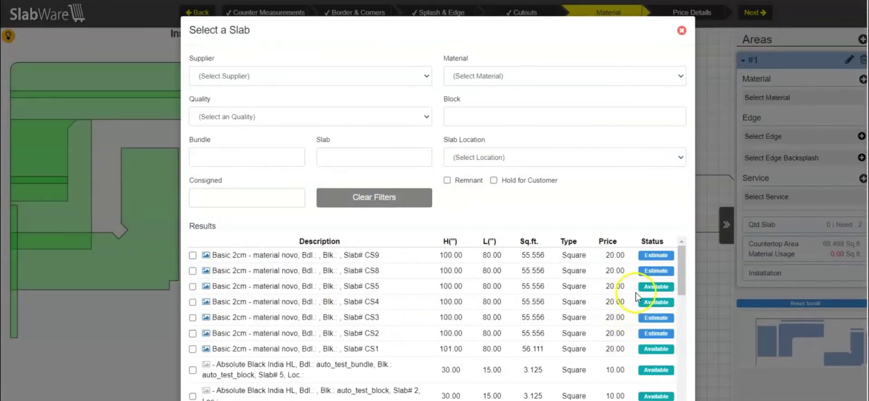
click(193, 287)
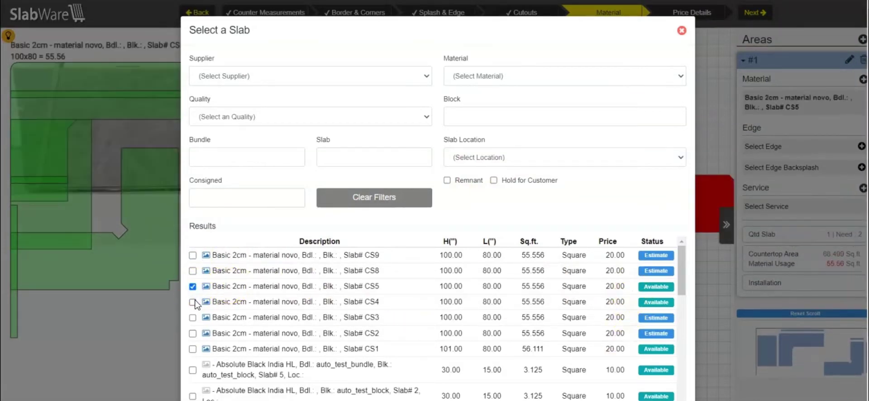
click(193, 301)
scroll(664, 353, down, 2)
click(664, 367)
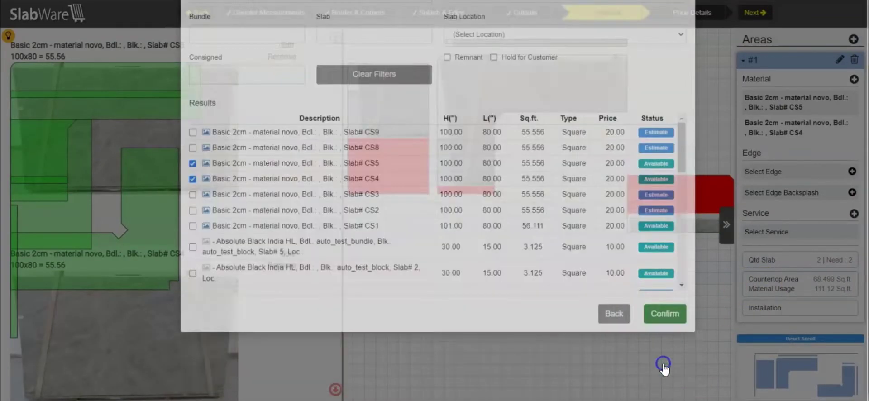
Save the image crops for the upper slab and slab CS4.
click(54, 57)
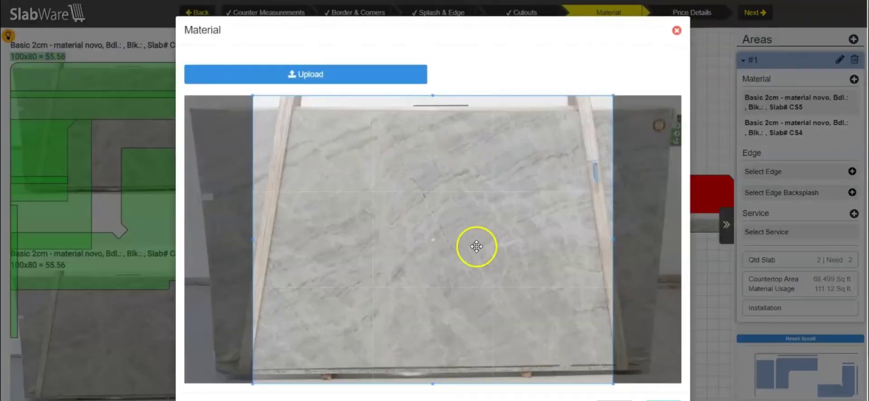
scroll(830, 319, down, 1)
click(674, 367)
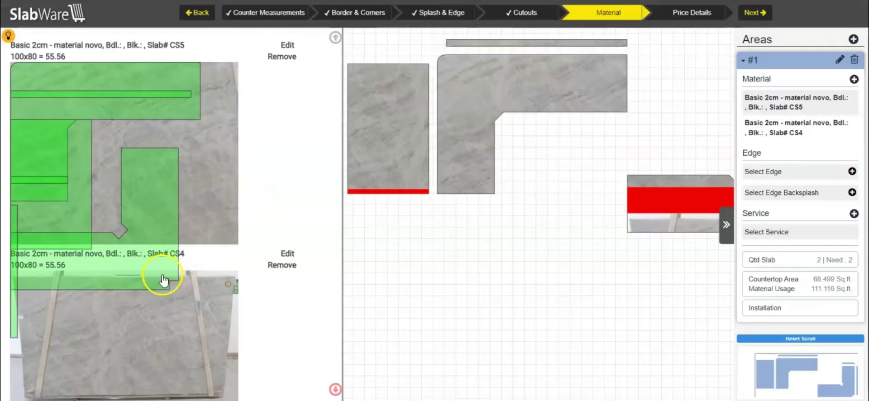
click(93, 283)
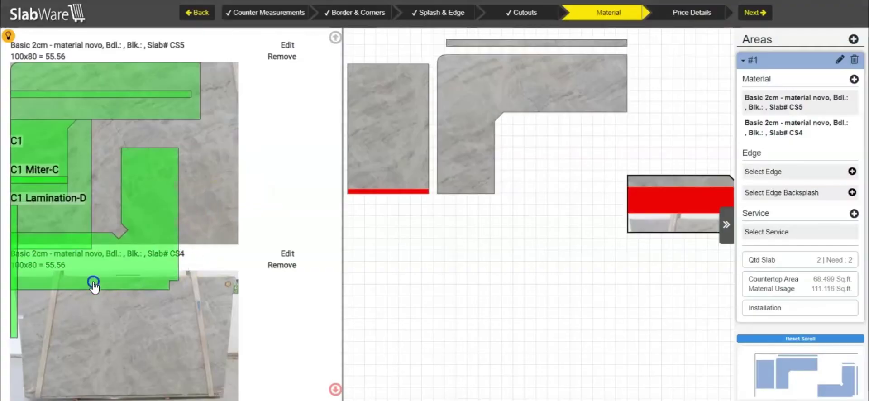
click(52, 270)
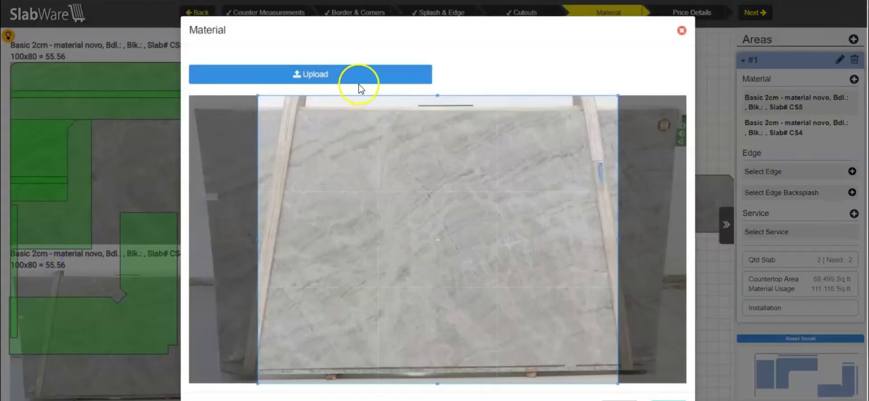
scroll(683, 339, down, 1)
click(657, 369)
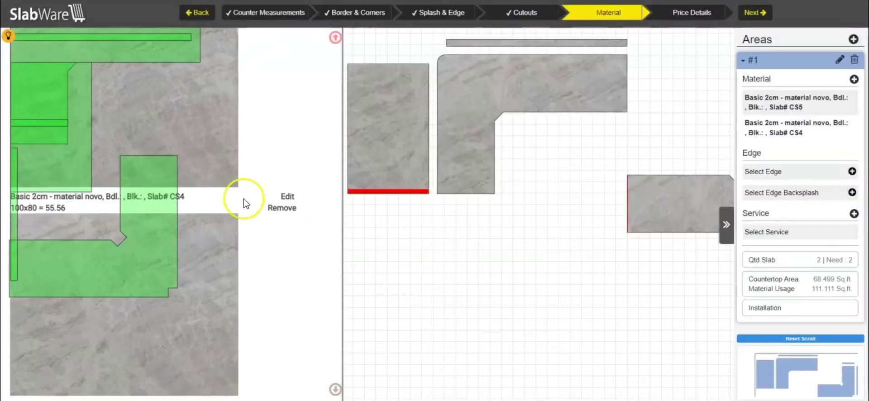
Nest the L-shaped piece, C0 Fall-F and strips across both slabs, then open Price Details.
click(152, 302)
drag(152, 302, 193, 333)
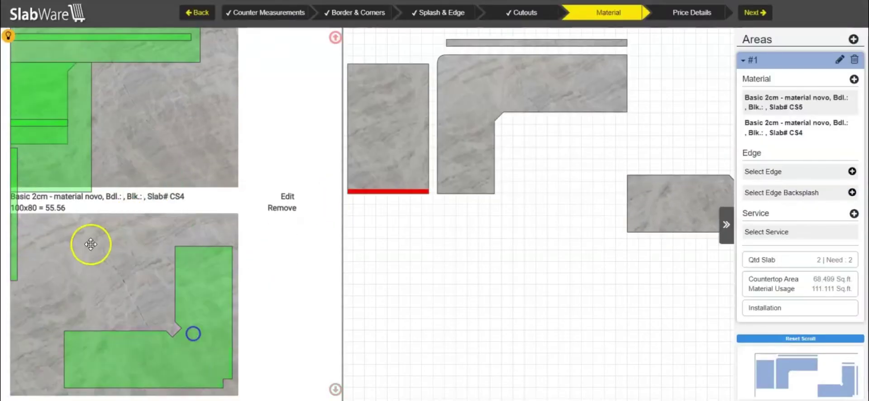
drag(18, 230, 29, 330)
drag(64, 111, 135, 254)
scroll(117, 116, up, 1)
scroll(117, 116, up, 1)
drag(114, 93, 148, 219)
drag(48, 181, 140, 188)
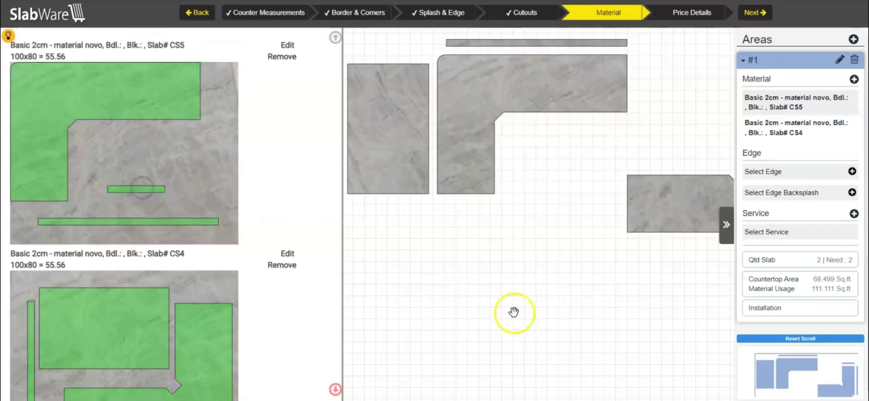
click(696, 17)
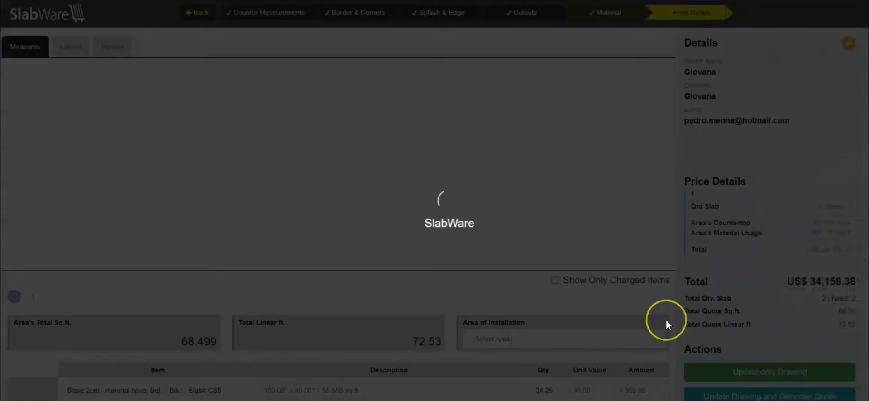
Exclude the Built-In Electric Cooktop from the quote, then include it again.
scroll(481, 297, down, 6)
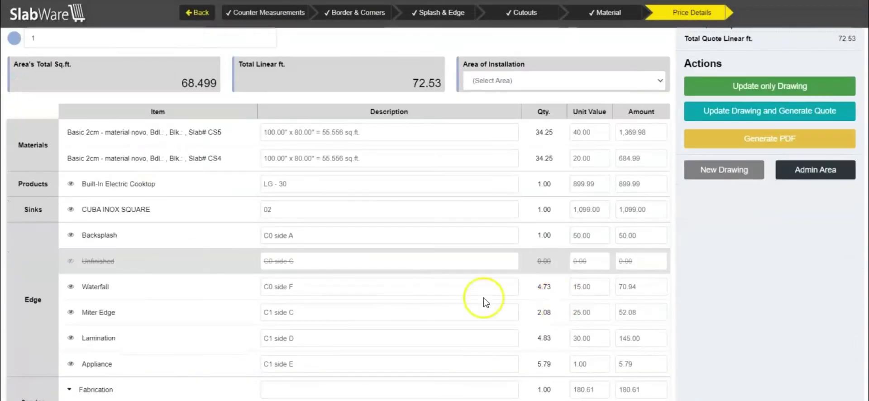
scroll(101, 131, down, 2)
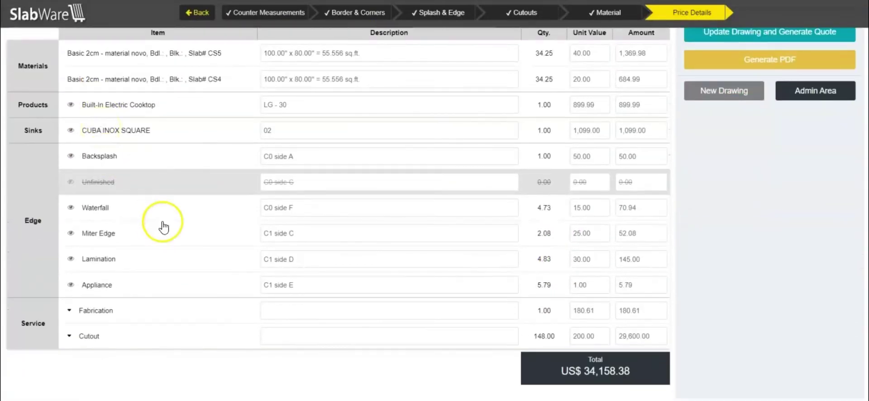
scroll(163, 227, up, 1)
drag(23, 123, 63, 131)
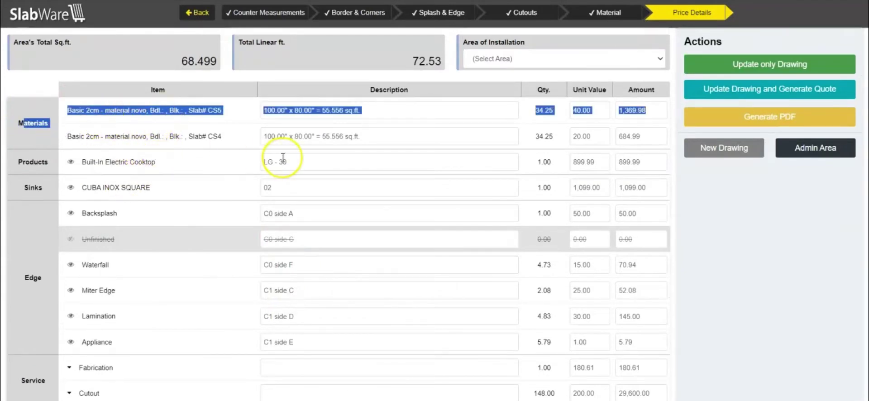
double_click(30, 163)
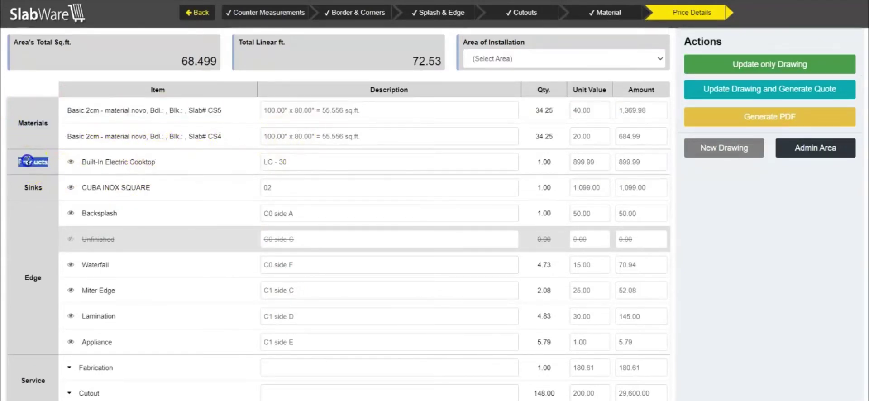
click(188, 160)
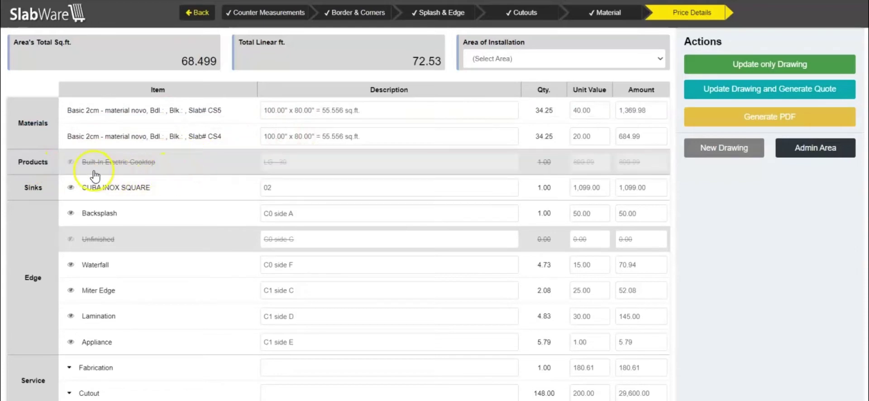
click(120, 165)
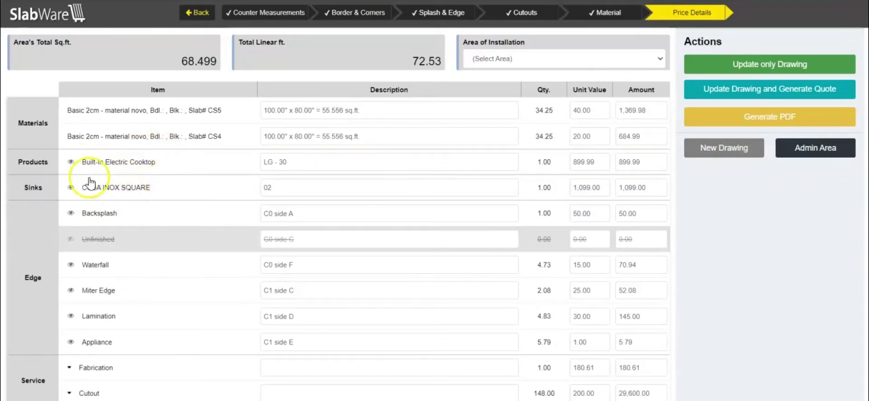
Expand the Cutout charges and highlight the C0 and C1 cutout descriptions.
scroll(125, 172, down, 2)
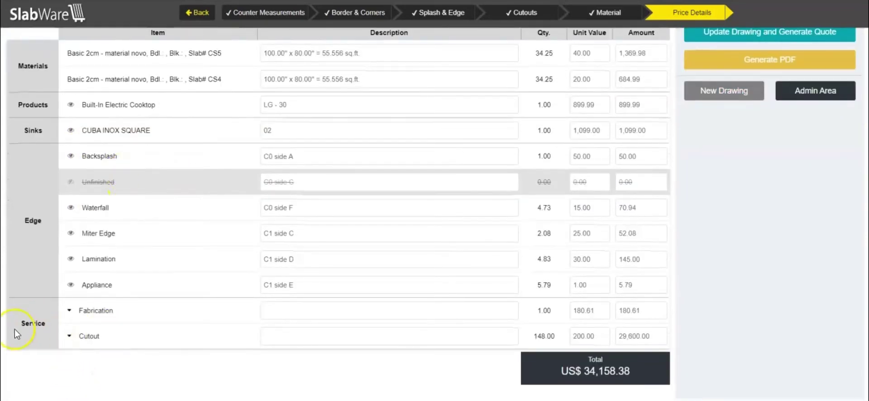
click(71, 343)
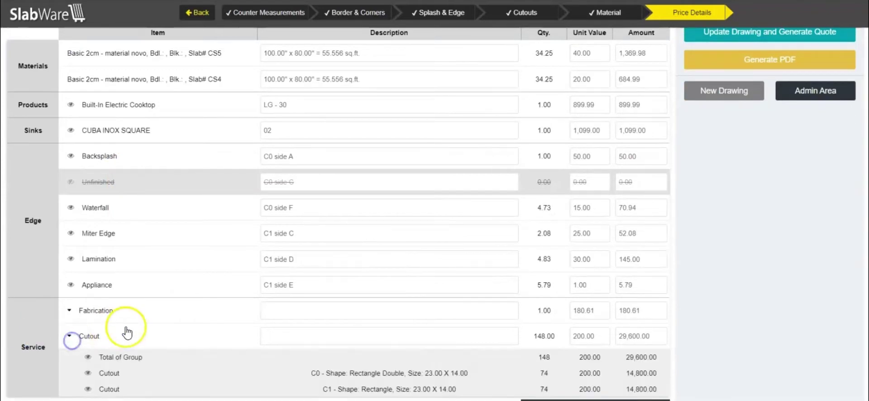
scroll(126, 332, down, 2)
drag(304, 329, 470, 329)
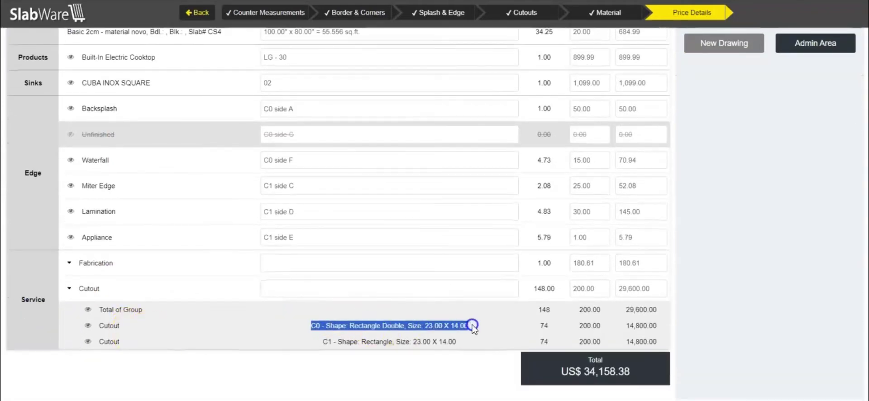
drag(327, 345, 429, 343)
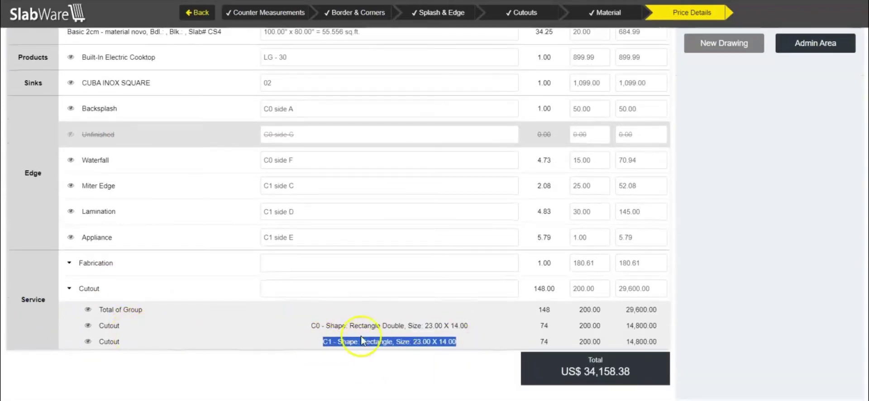
scroll(362, 339, up, 6)
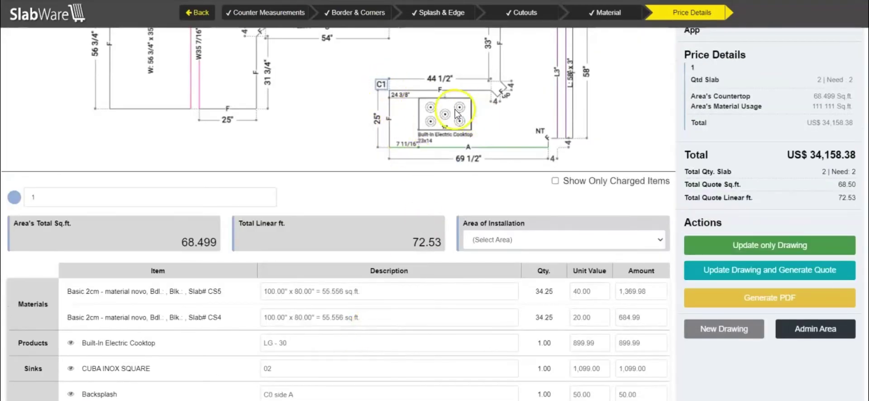
scroll(457, 114, down, 6)
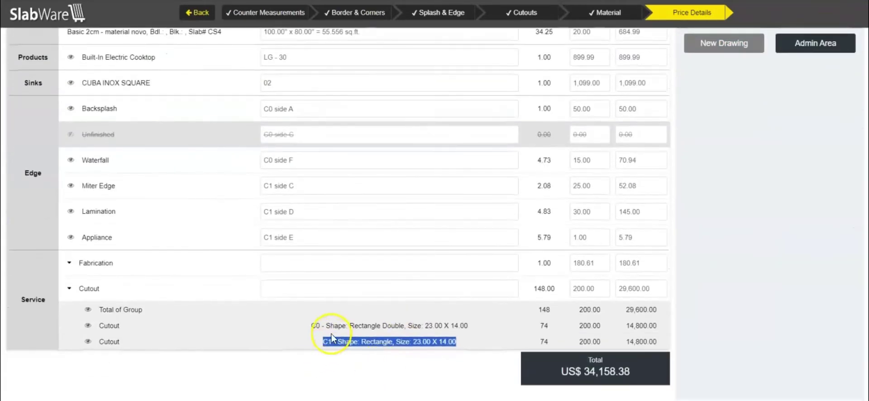
drag(319, 325, 491, 318)
scroll(301, 237, up, 7)
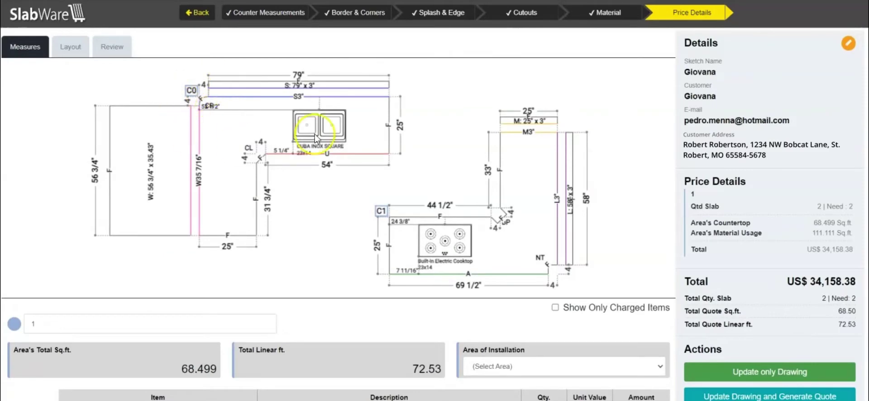
scroll(331, 136, down, 7)
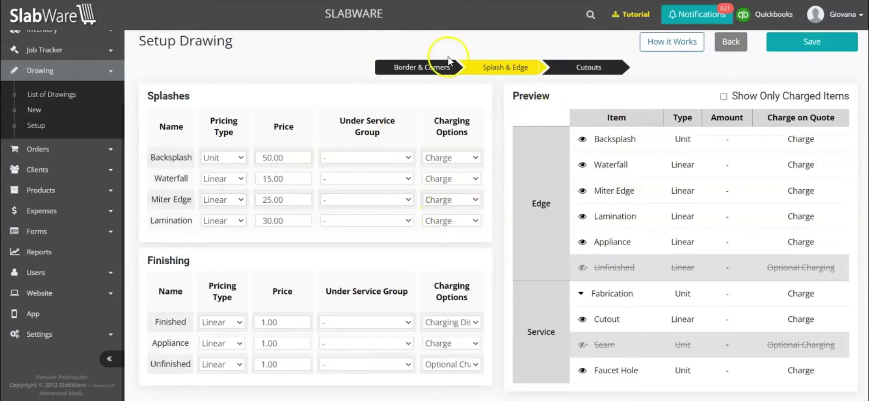
View the cutout pricing setup, then clear the selected cutout row text.
click(595, 69)
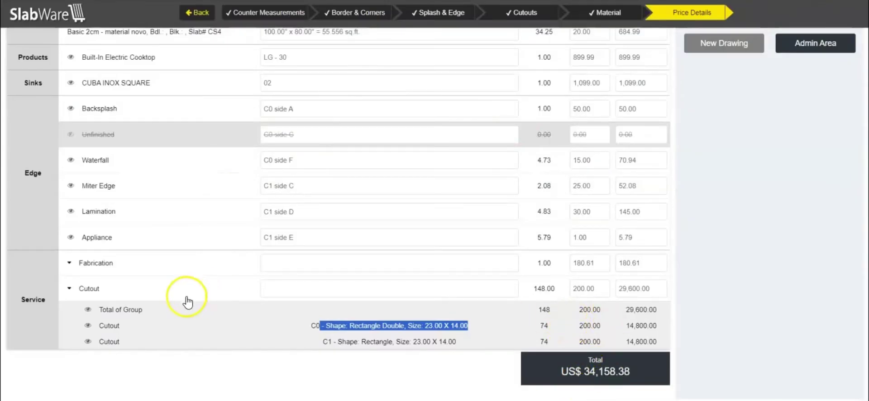
click(91, 286)
scroll(136, 284, up, 3)
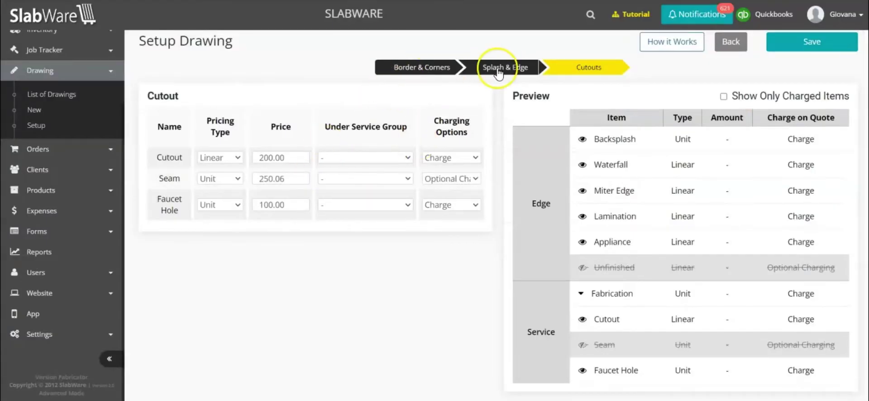
click(502, 68)
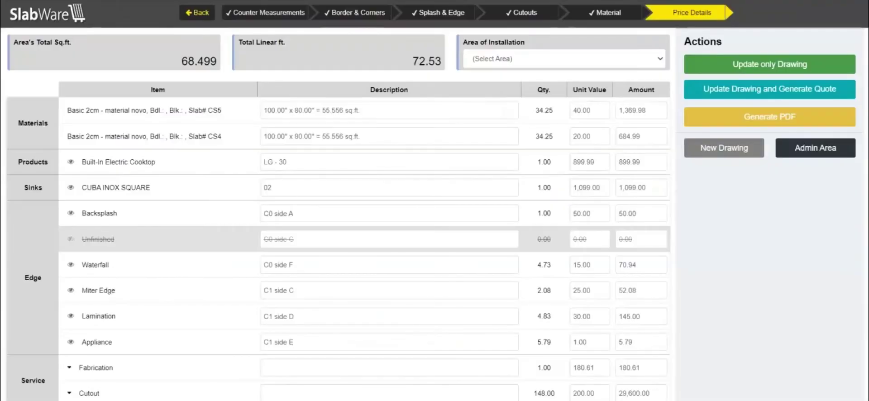
scroll(199, 248, down, 2)
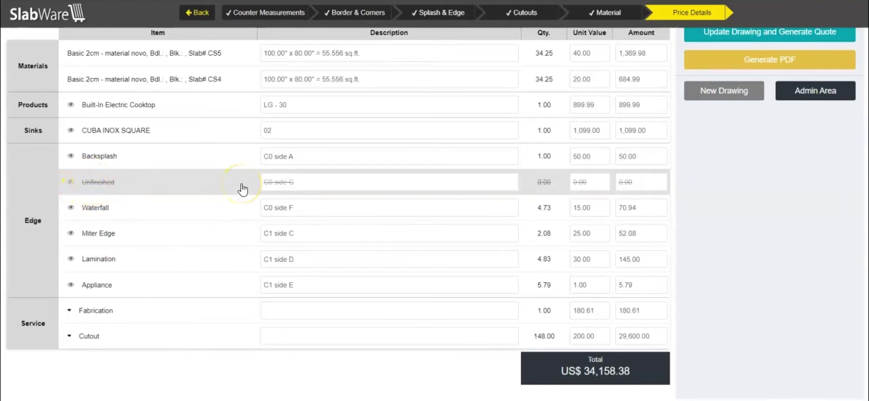
click(71, 182)
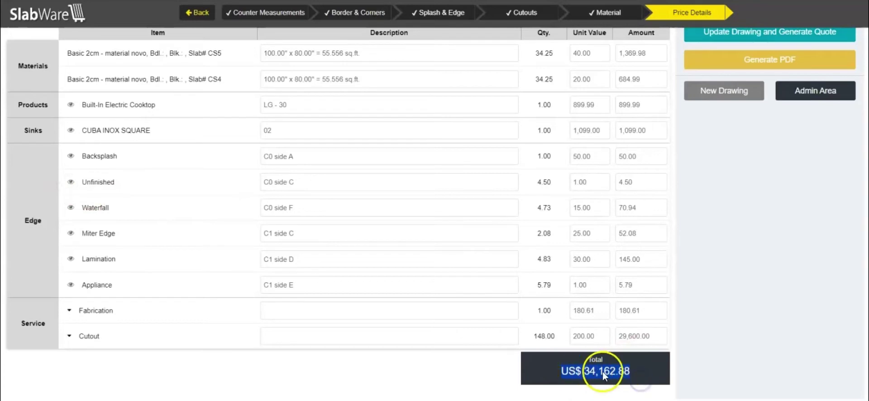
click(70, 183)
click(71, 183)
click(71, 182)
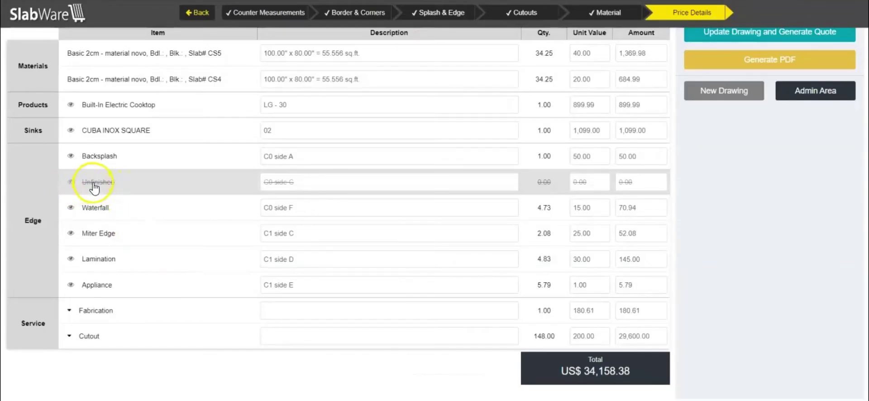
click(75, 189)
click(72, 189)
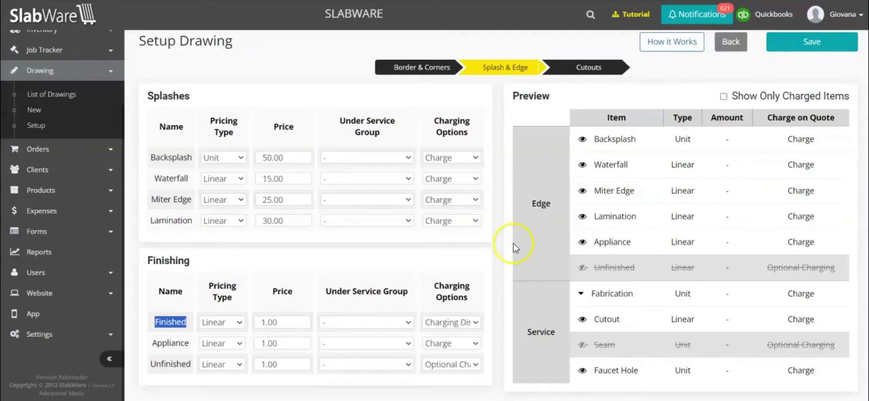
click(445, 322)
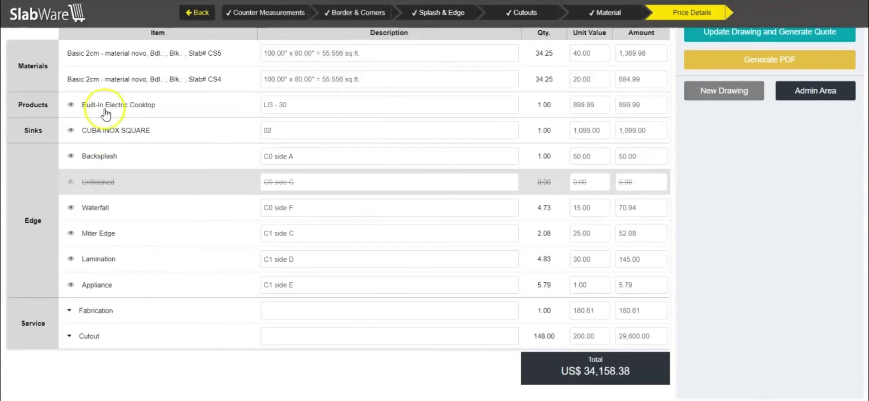
scroll(246, 173, up, 8)
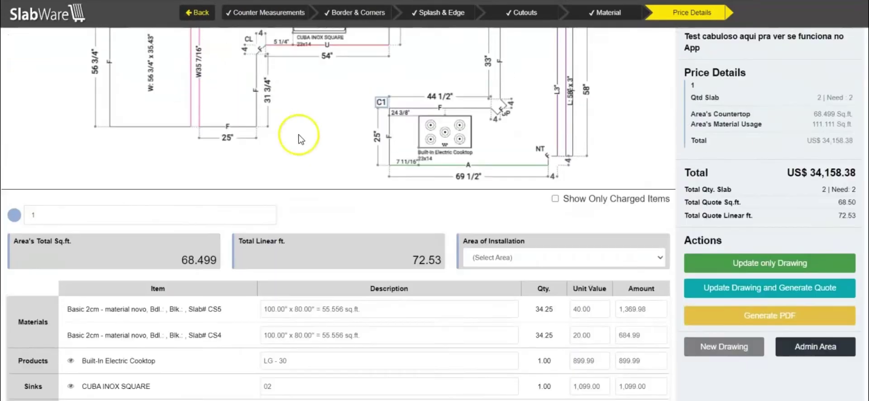
scroll(256, 212, down, 8)
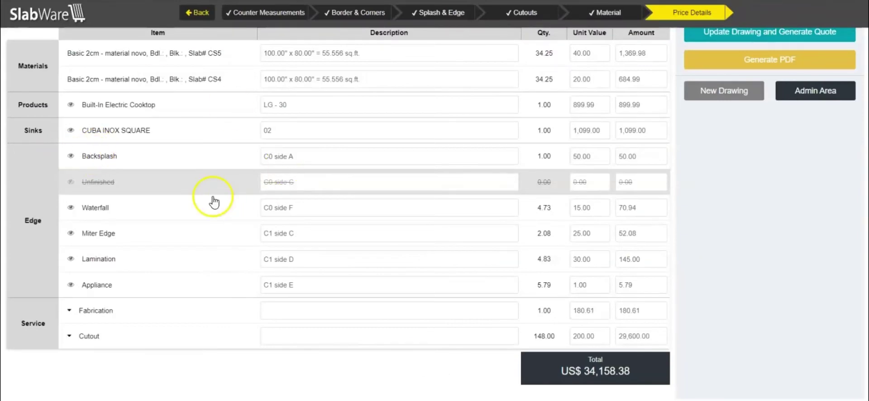
scroll(177, 240, up, 1)
scroll(176, 249, down, 1)
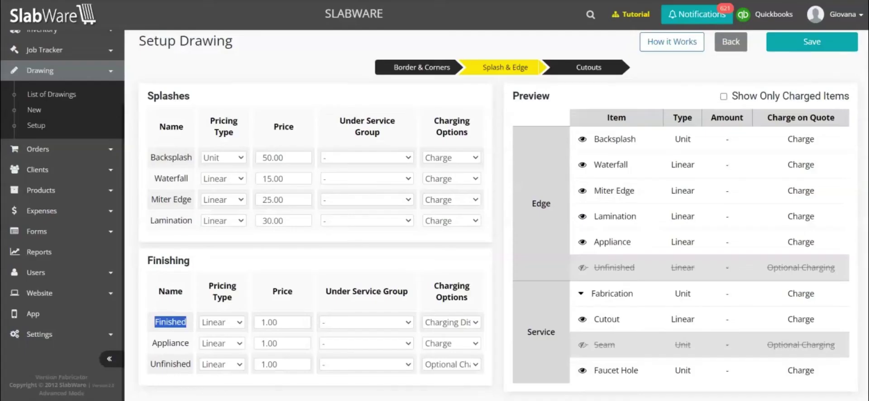
click(420, 73)
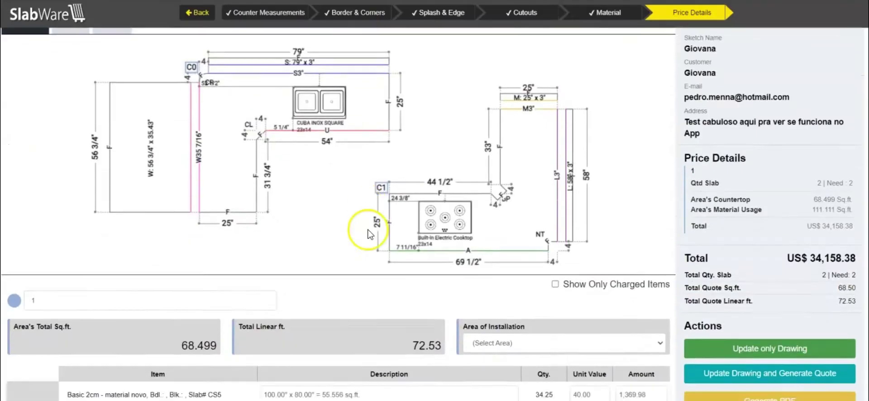
scroll(271, 245, down, 6)
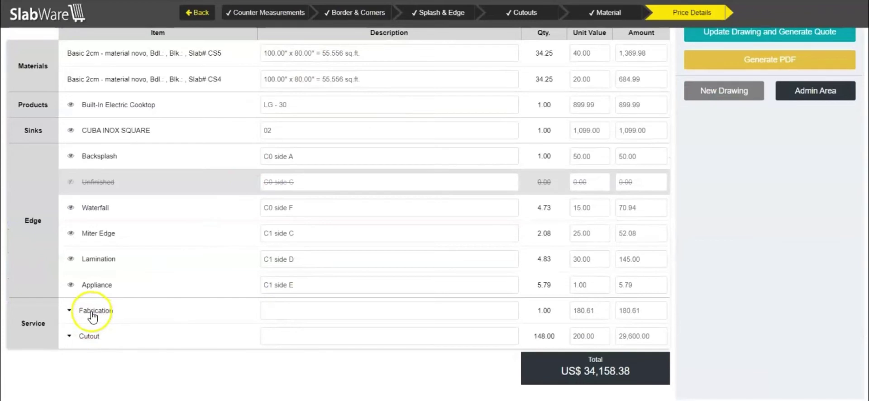
Review the Fabrication group's corner charges, then Update Drawing and Generate Quote.
click(70, 310)
scroll(116, 315, down, 2)
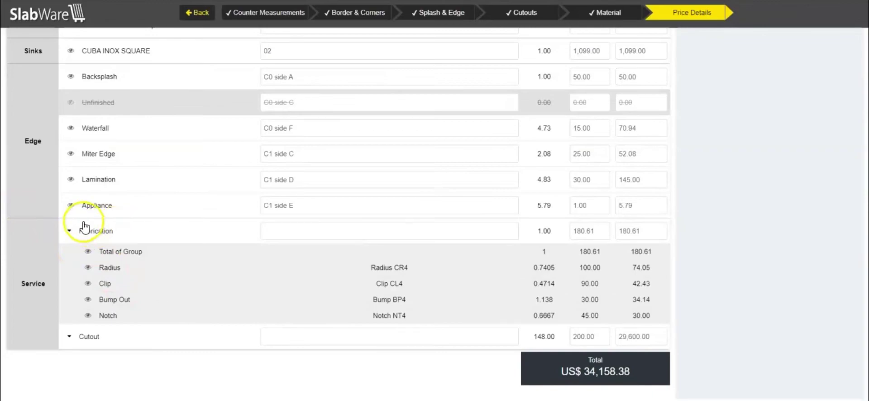
click(76, 230)
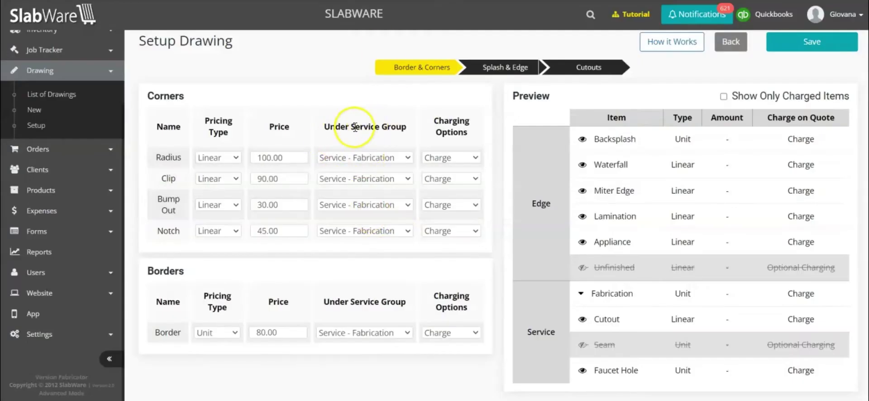
drag(355, 127, 406, 126)
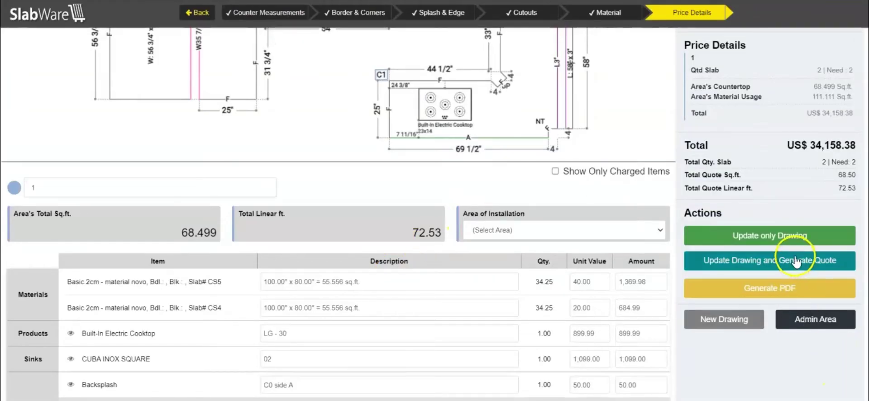
click(797, 259)
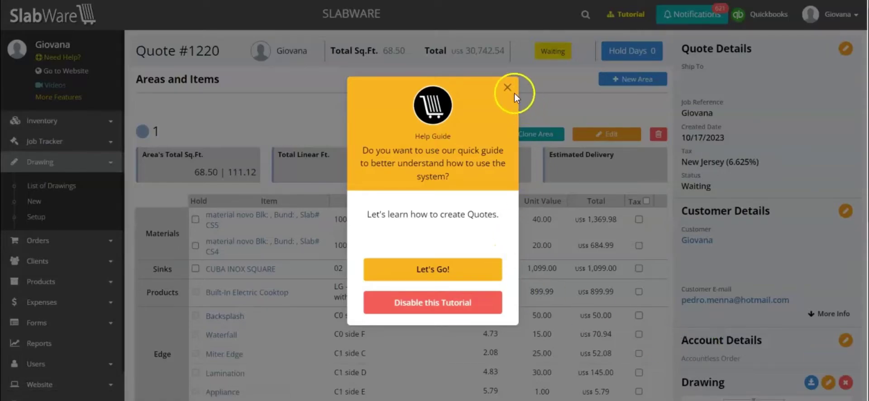
Dismiss the tutorial pop-up and put quote area 1 into edit mode.
click(509, 87)
scroll(505, 208, down, 1)
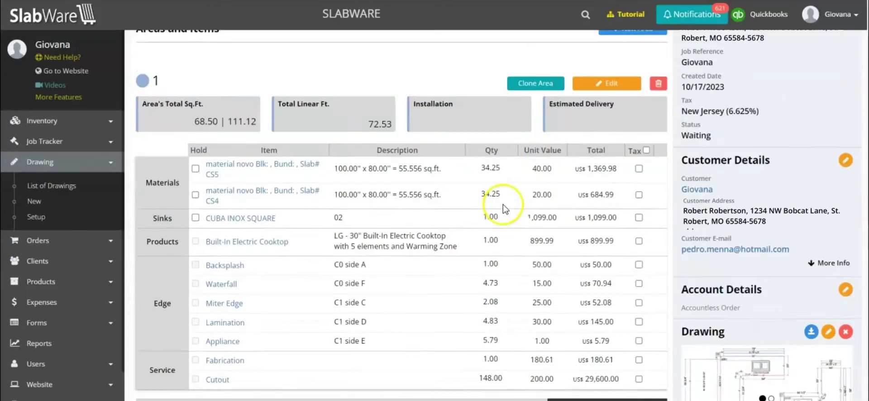
scroll(505, 209, down, 2)
scroll(494, 267, up, 2)
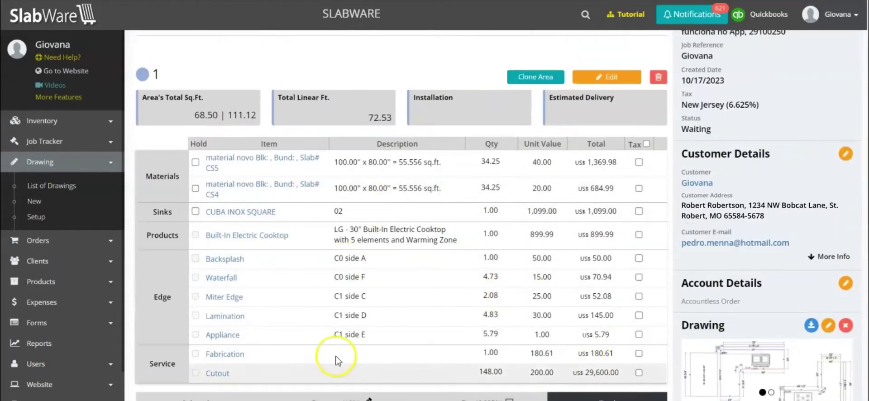
click(621, 86)
scroll(638, 154, down, 1)
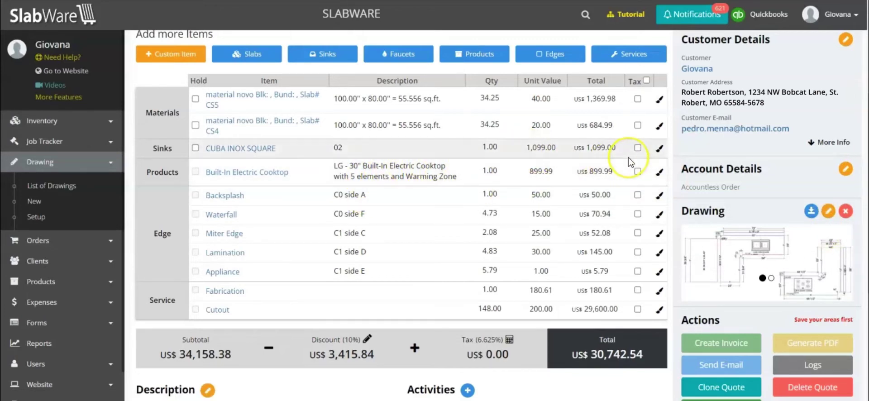
Make area 1's item rows editable, review the lines, and bring up the faucet list.
click(658, 100)
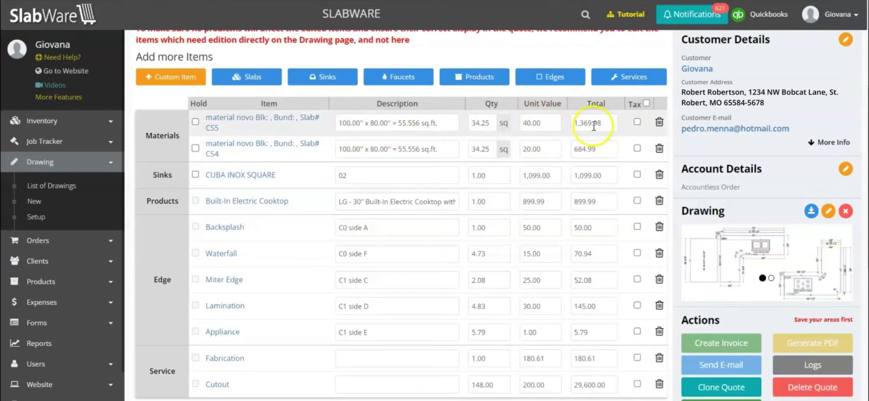
scroll(592, 125, up, 3)
drag(155, 143, 440, 146)
click(486, 162)
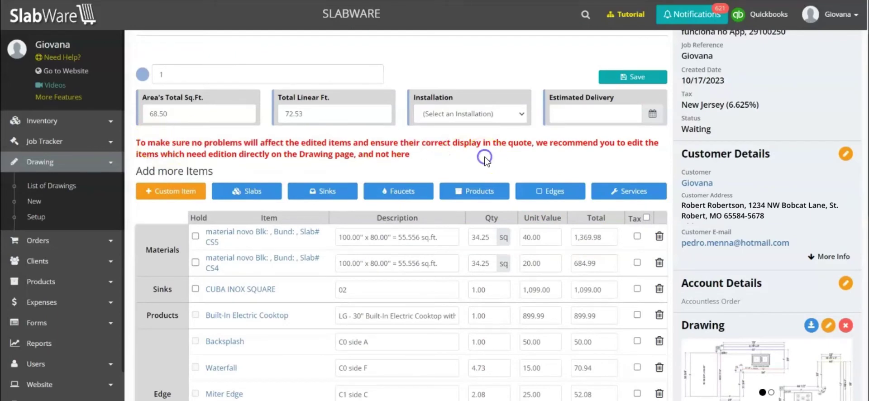
scroll(487, 161, down, 4)
scroll(498, 140, up, 1)
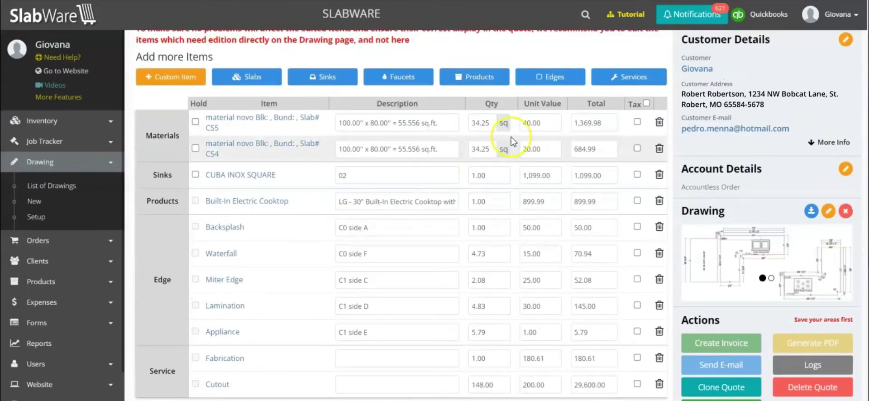
scroll(512, 147, down, 2)
scroll(543, 317, up, 5)
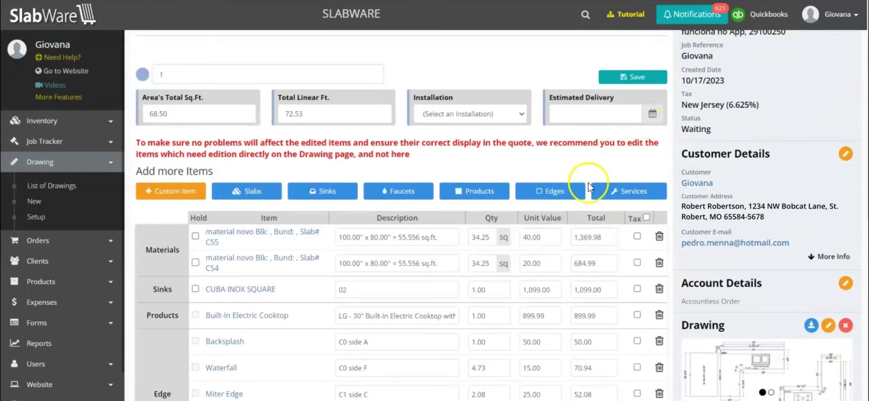
scroll(588, 187, down, 4)
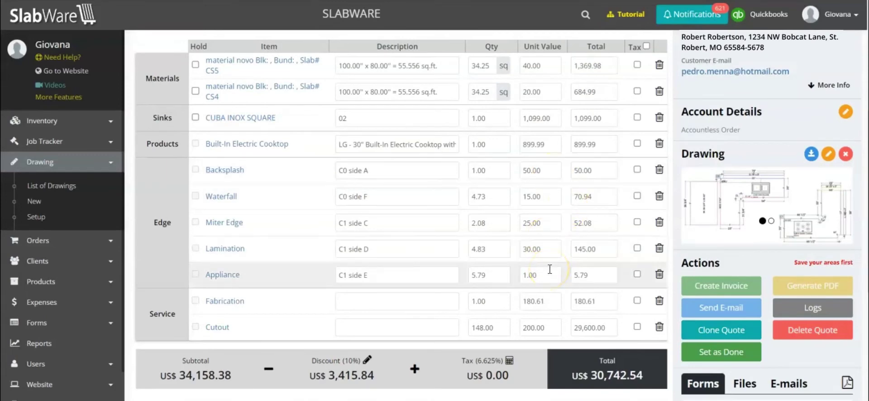
scroll(549, 269, up, 1)
click(409, 77)
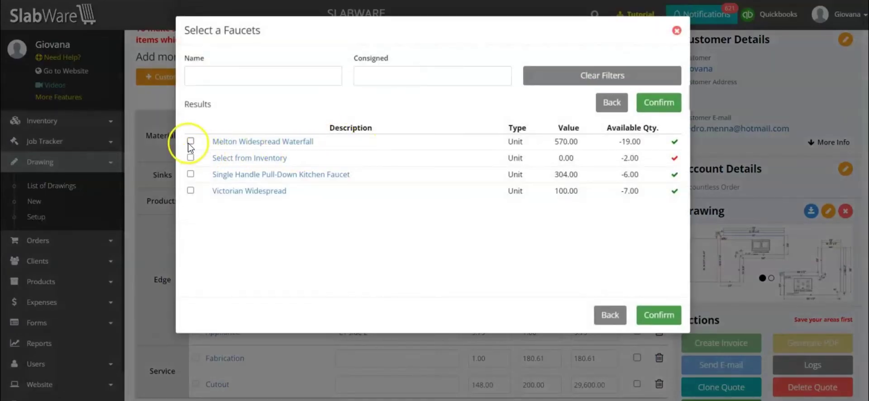
Add the Melton Widespread Waterfall faucet at 570.00 and save the area, raising the total to US$ 31,255.54.
click(186, 141)
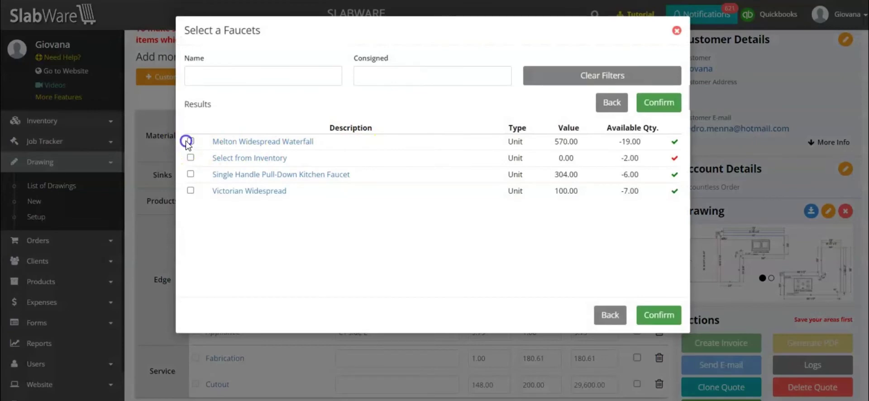
click(190, 140)
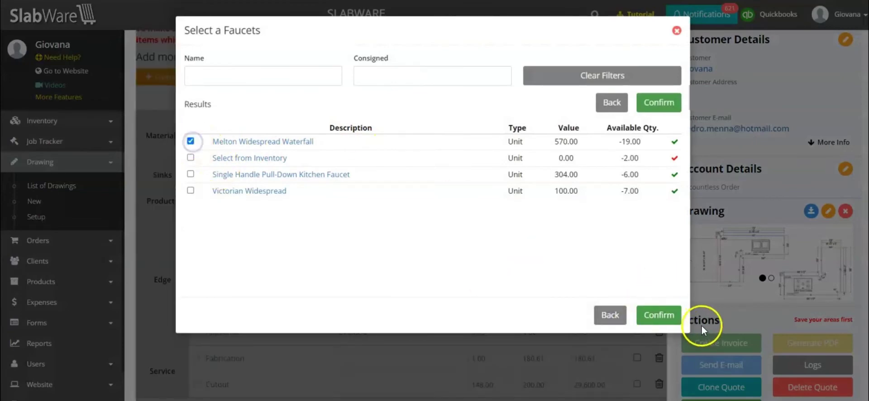
click(668, 314)
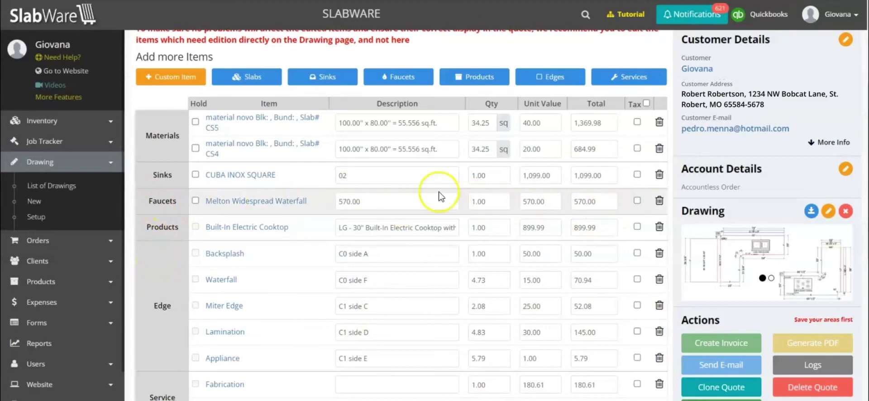
scroll(616, 198, up, 4)
click(629, 134)
scroll(626, 145, down, 3)
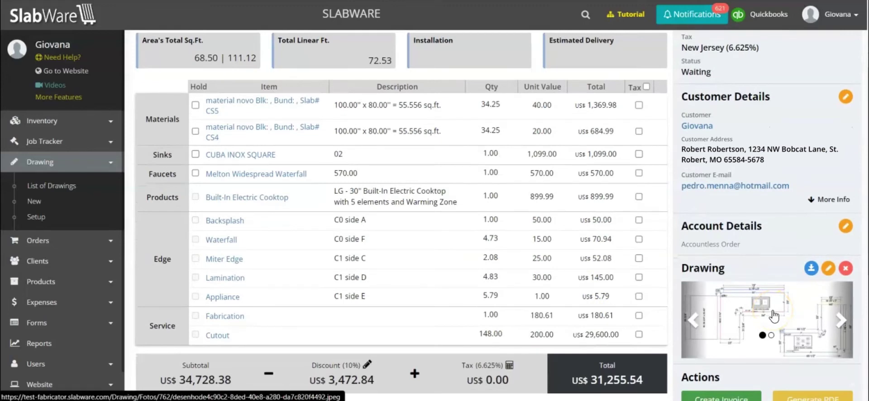
click(830, 270)
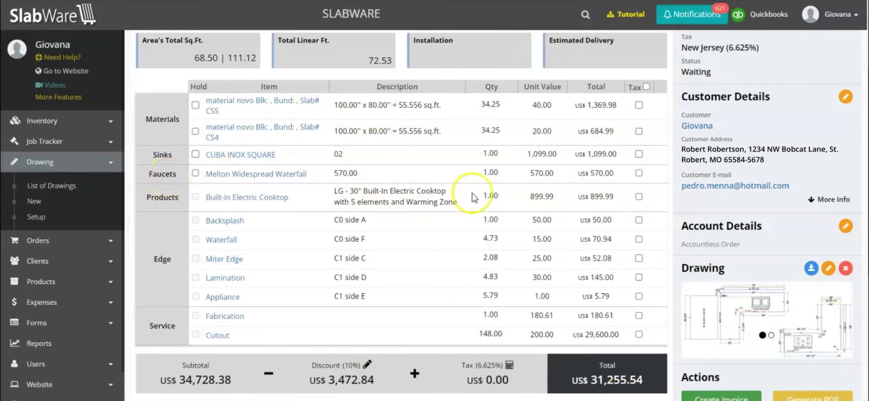
Reopen the countertop drawing and review its Price Details, totalling US$ 34,158.38.
click(829, 268)
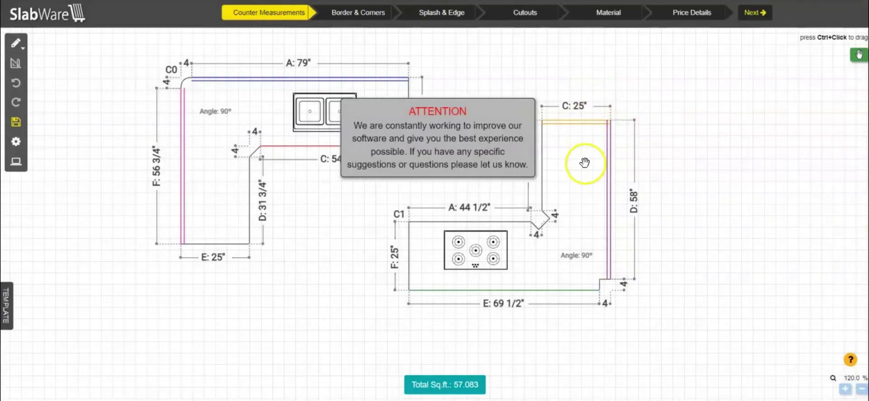
click(685, 13)
scroll(796, 267, down, 5)
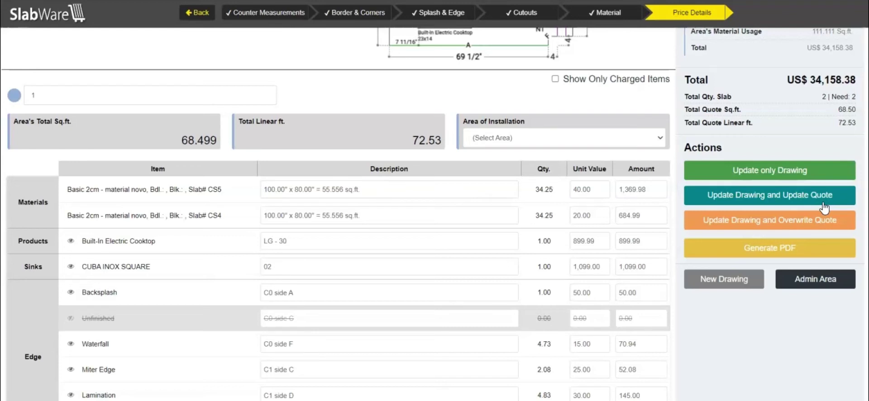
click(826, 224)
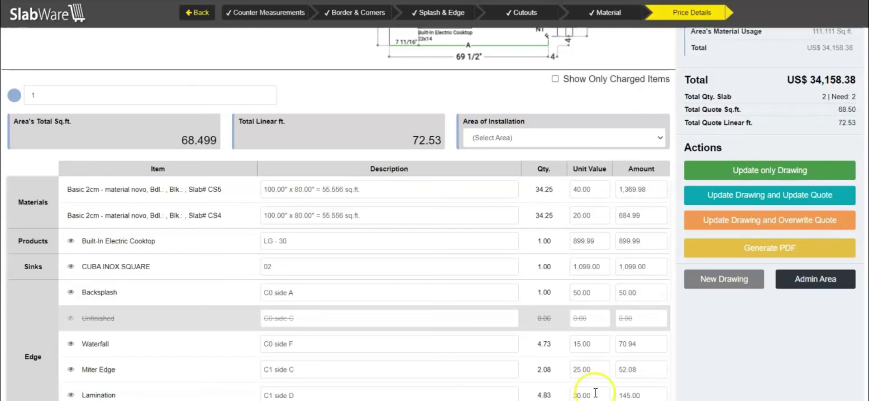
scroll(452, 199, up, 3)
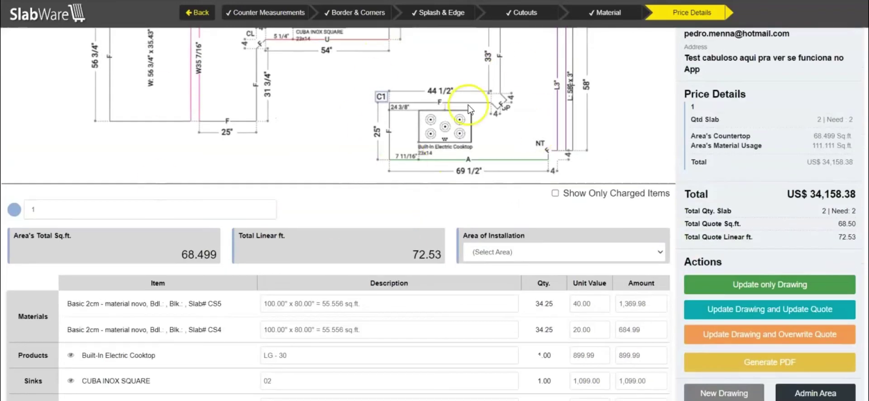
scroll(727, 184, down, 1)
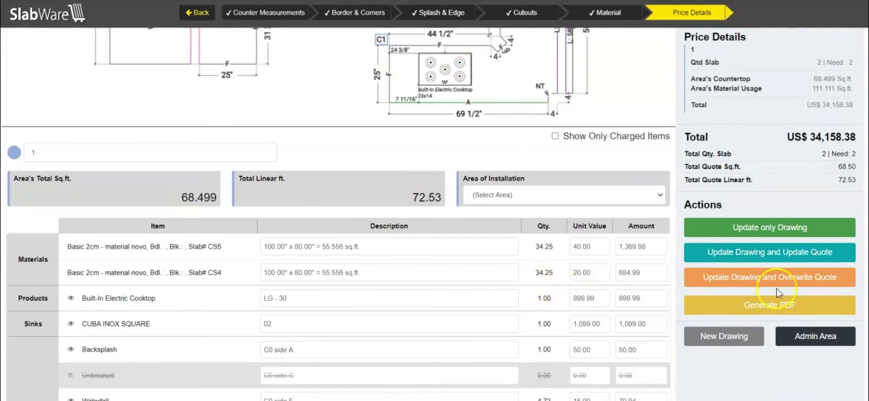
scroll(345, 154, down, 3)
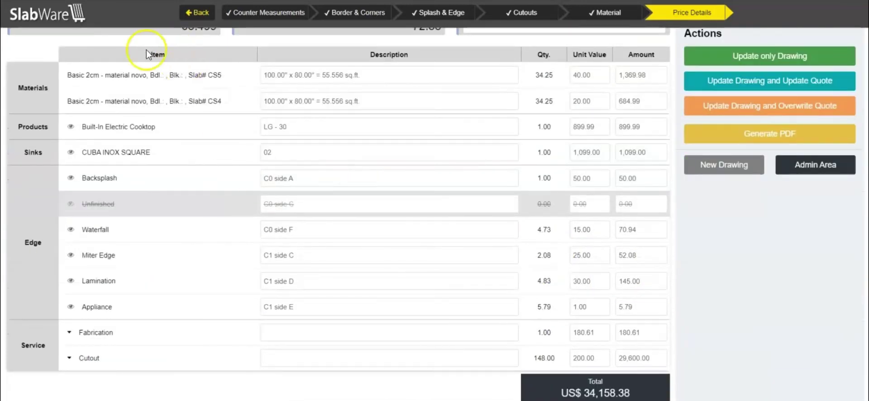
scroll(330, 377, up, 5)
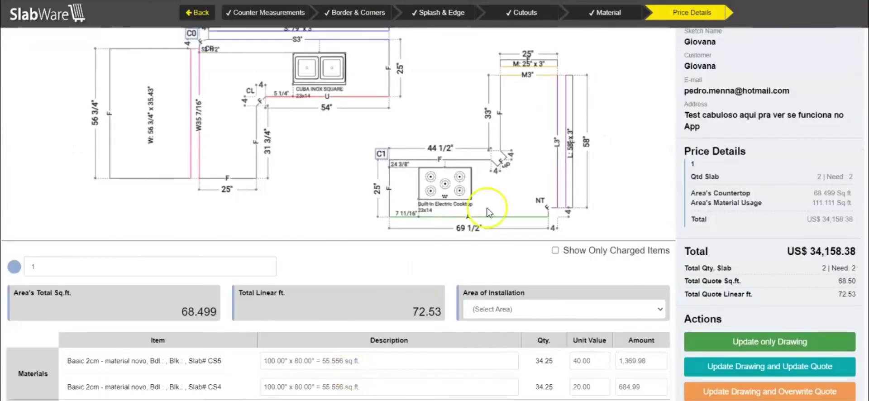
scroll(487, 213, up, 1)
In Splash & Edge, set all of C0's edges, including the left edge, to Finished Edge.
click(442, 13)
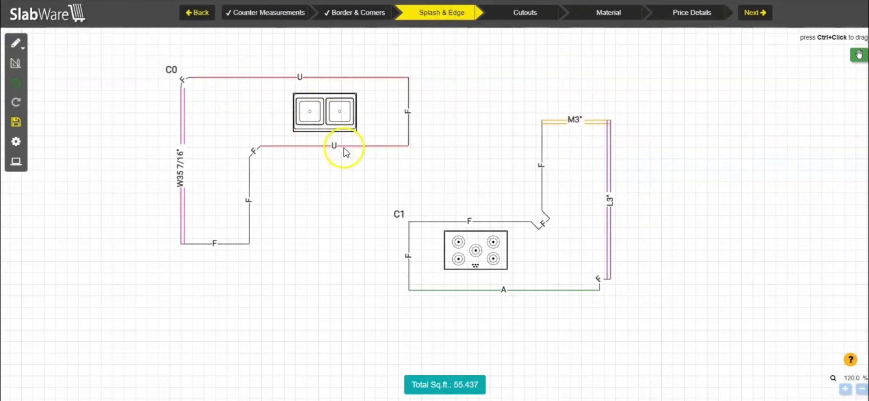
click(334, 144)
mouse_move(362, 223)
click(454, 217)
click(312, 76)
mouse_move(398, 158)
click(425, 154)
click(182, 156)
mouse_move(253, 234)
click(320, 231)
Set C1's top, right and bottom edges to Finished Edge.
click(578, 119)
mouse_move(588, 196)
click(715, 198)
click(608, 198)
mouse_move(679, 277)
click(741, 272)
click(523, 289)
mouse_move(578, 368)
click(650, 358)
click(373, 16)
Make the C0 top-left, CL, BP and NT corners Standard and show the recalculated price details.
click(187, 82)
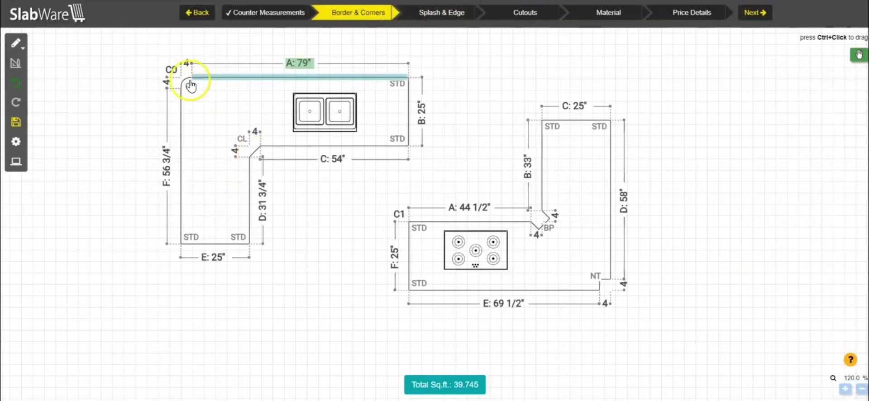
click(269, 202)
click(240, 144)
click(296, 225)
click(543, 218)
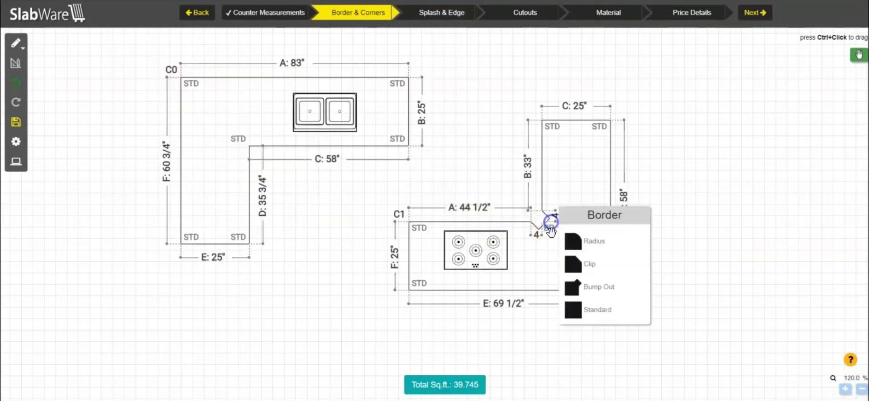
click(606, 304)
click(600, 277)
click(647, 380)
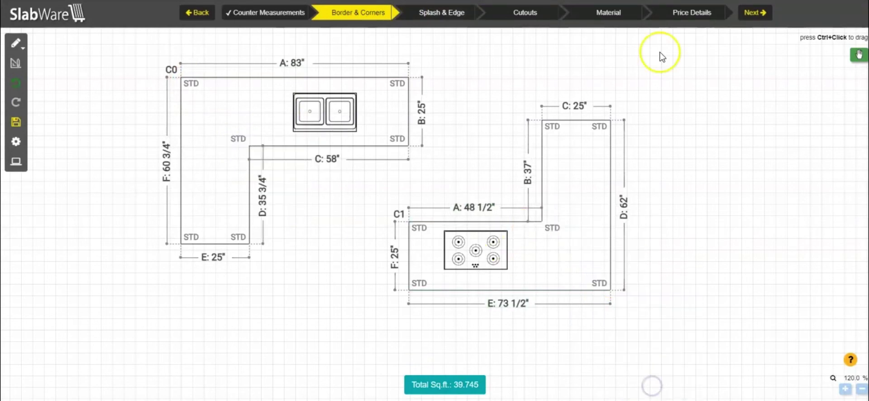
click(683, 14)
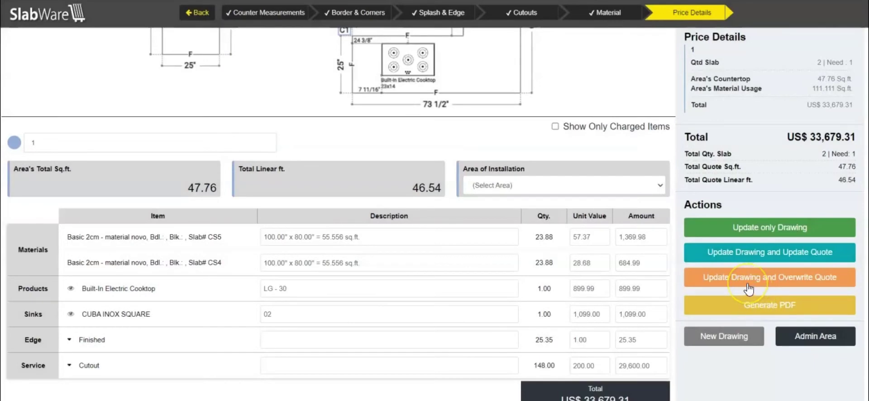
Overwrite the quote with the updated drawing, bringing it to 47.76 sq ft and US$ 30,311.38.
click(749, 287)
click(503, 116)
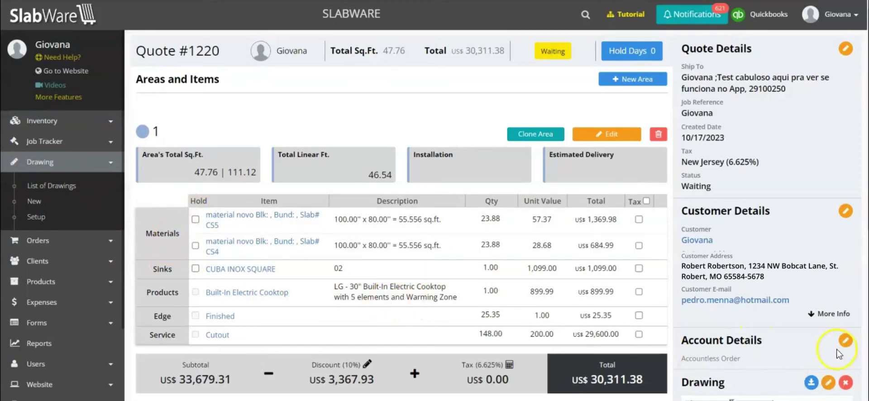
Switch quote area 1 to edit mode so its 47.76 sq ft lines become editable.
scroll(515, 173, down, 1)
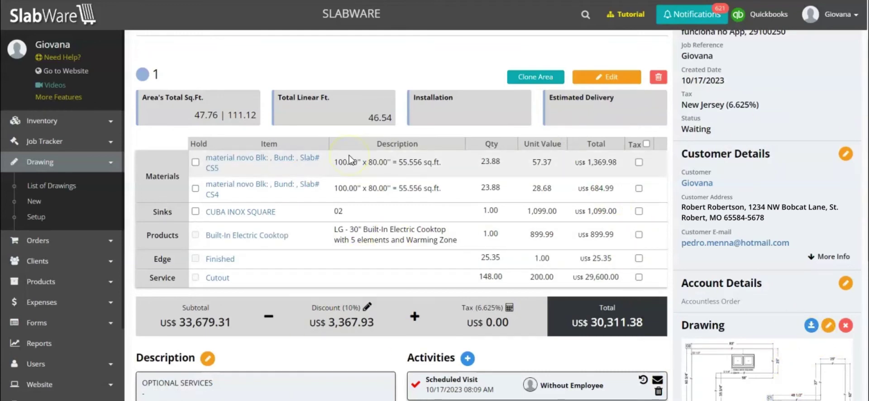
click(609, 81)
scroll(732, 190, down, 1)
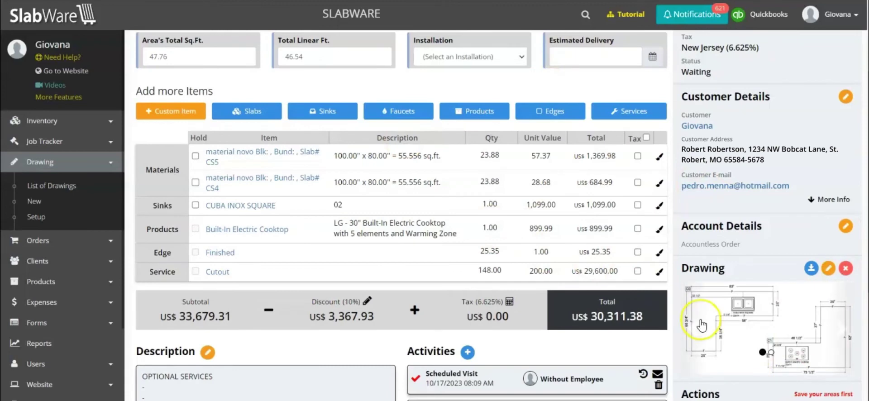
mouse_move(839, 292)
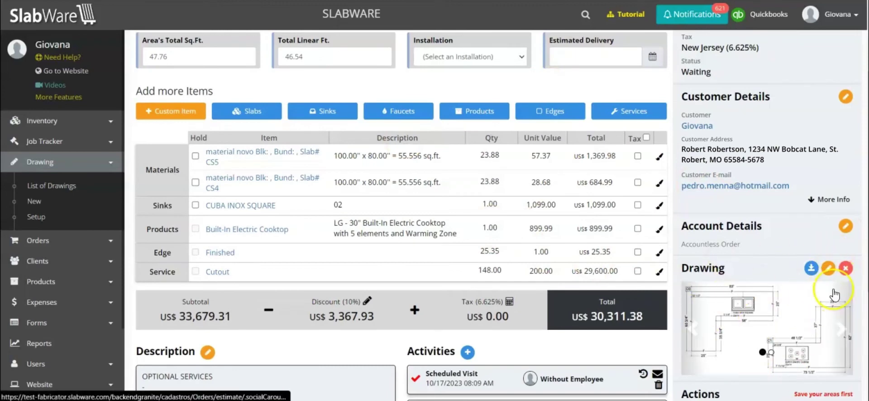